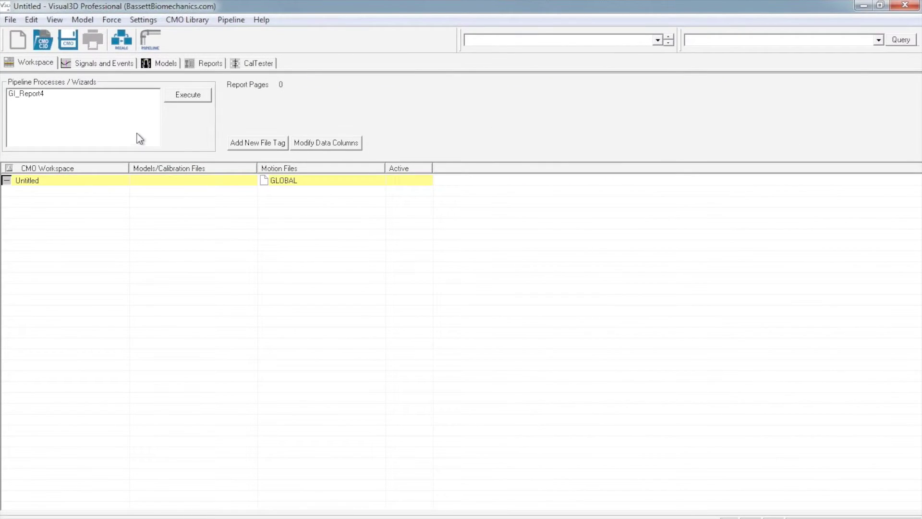
# Load the motion trials Cluster_Gait1 and Cluster_Gait2 into the workspace.
pyautogui.click(42, 42)
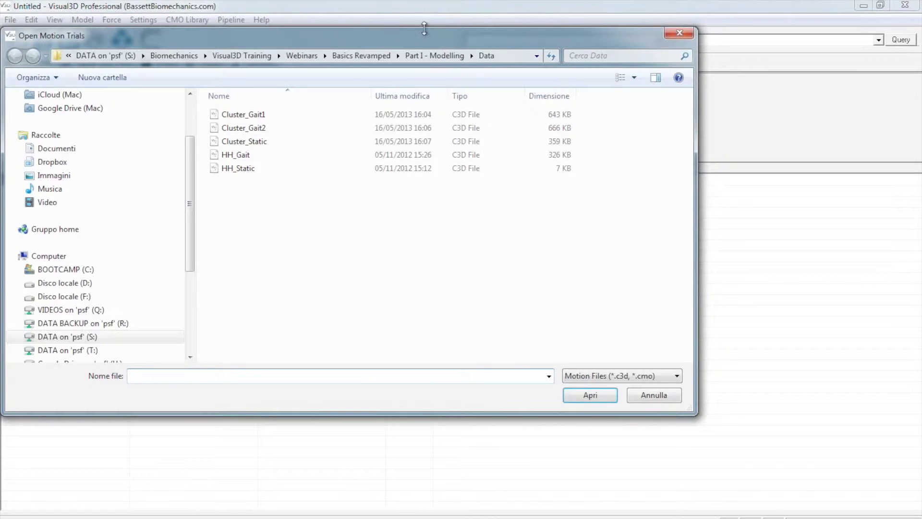
pyautogui.moveTo(425, 37); pyautogui.dragTo(532, 48)
pyautogui.click(372, 126)
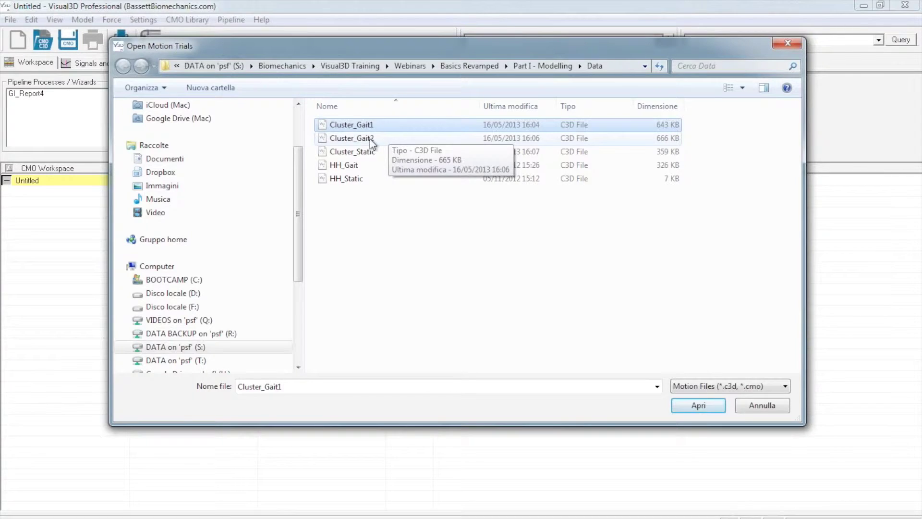
pyautogui.keyDown('ctrl'); pyautogui.click(373, 141); pyautogui.keyUp('ctrl')
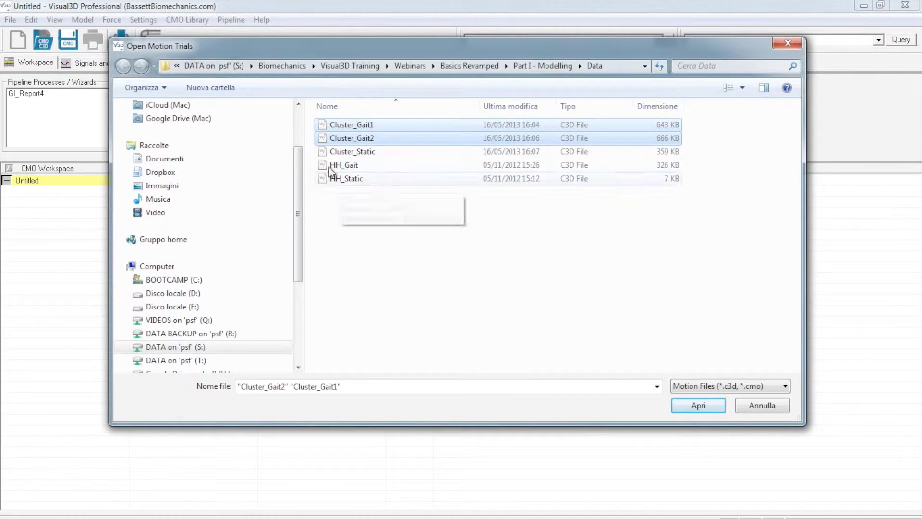
pyautogui.click(698, 406)
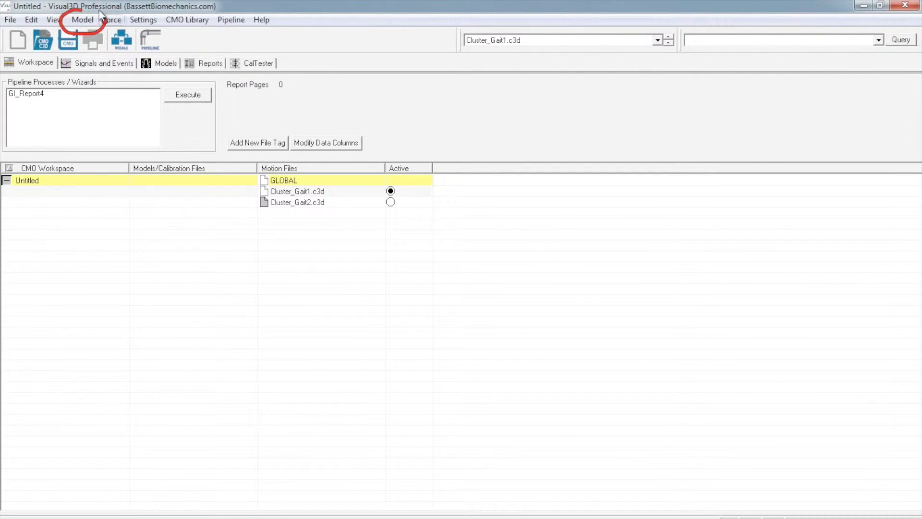
# Create a hybrid model from a C3D file, using Cluster_Static as the calibration file.
pyautogui.click(84, 22)
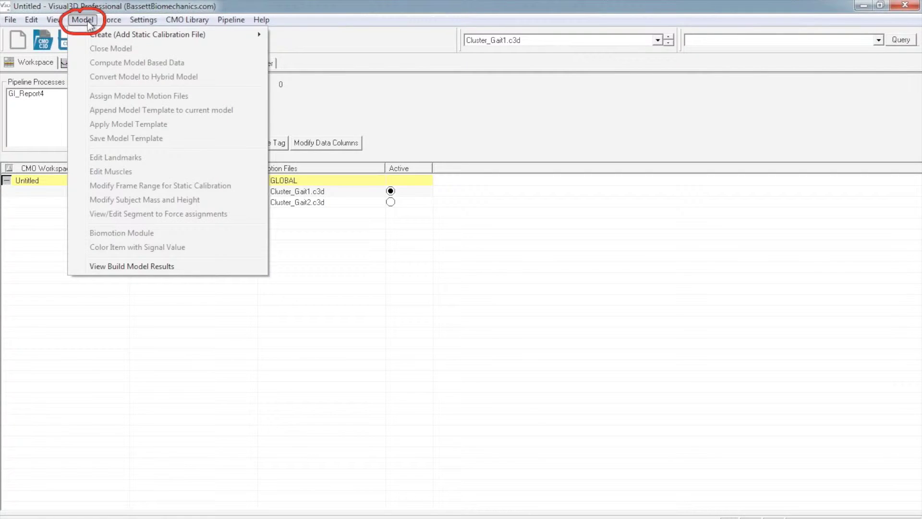
pyautogui.moveTo(160, 35)
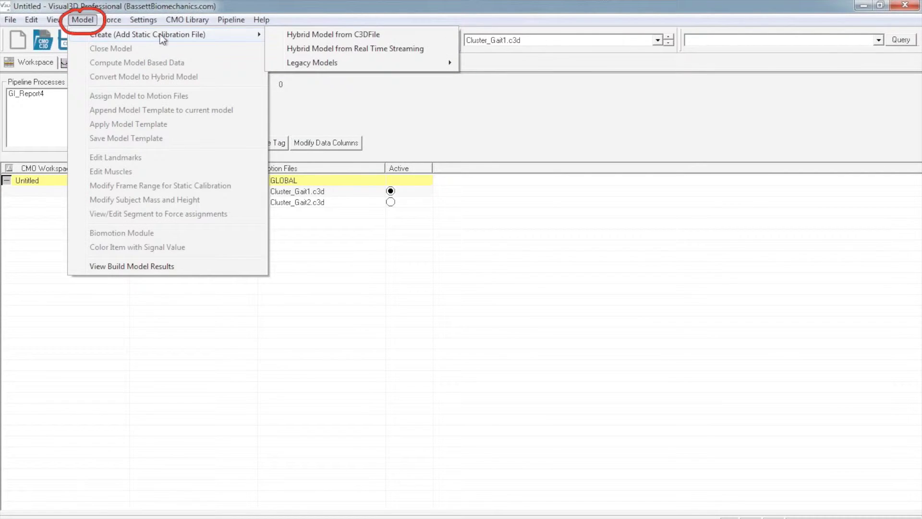
pyautogui.click(325, 36)
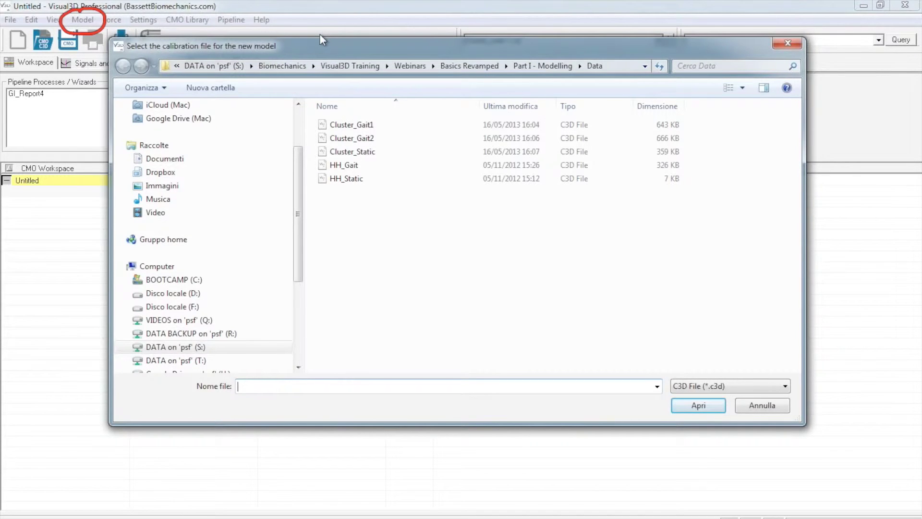
pyautogui.click(375, 151)
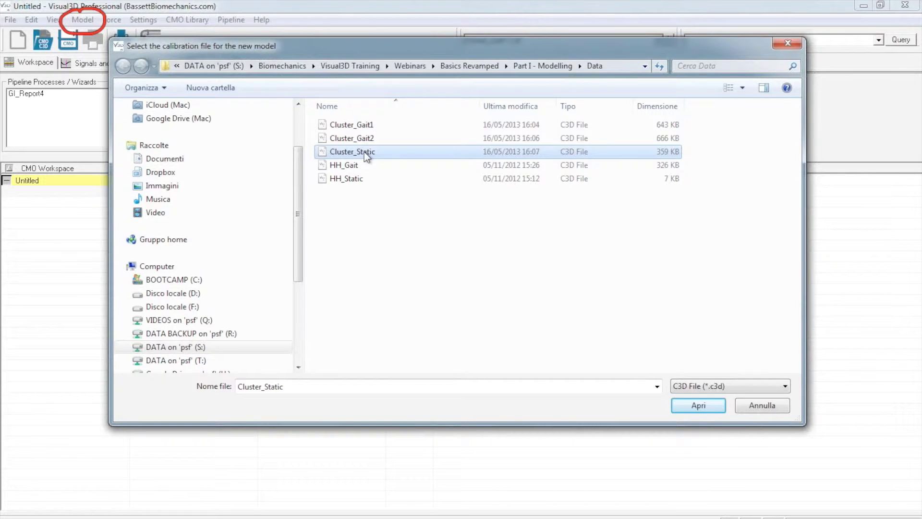
pyautogui.doubleClick(364, 152)
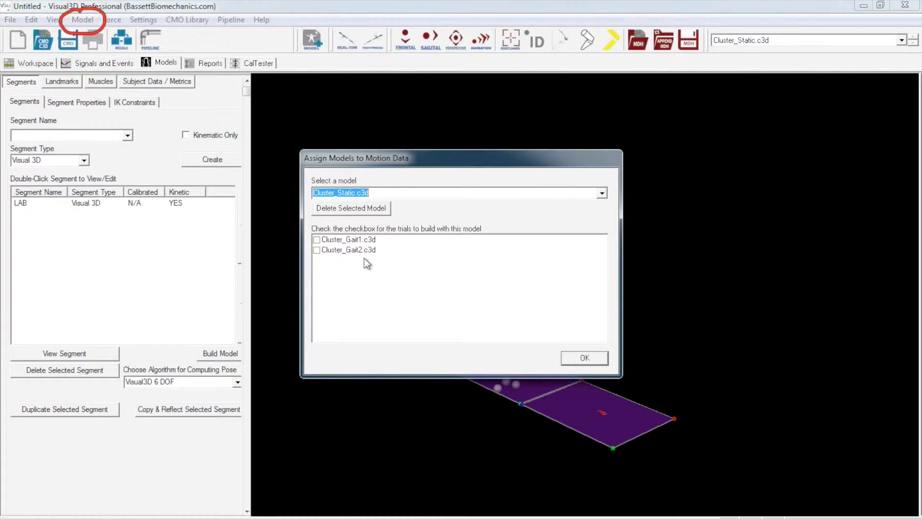
# Assign the Cluster_Static.c3d model to both the Cluster_Gait1.c3d and Cluster_Gait2.c3d motion trials.
pyautogui.click(357, 240)
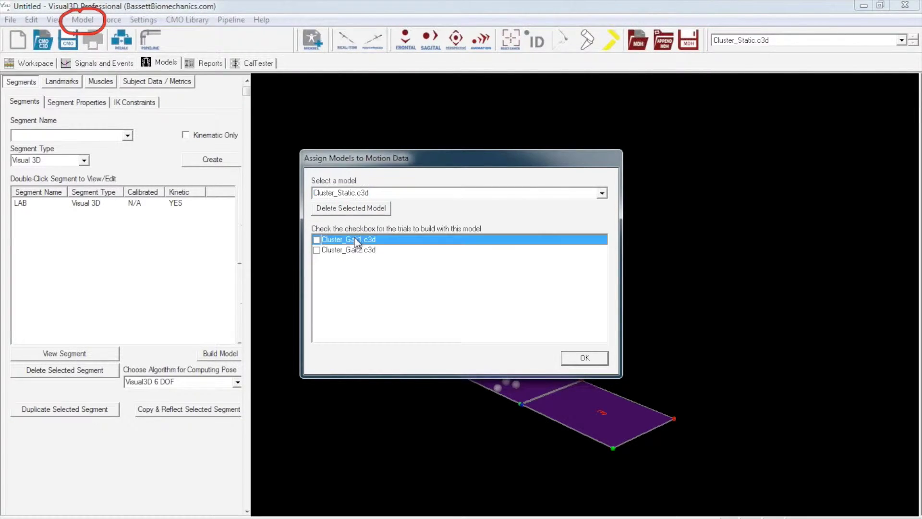
pyautogui.keyDown('shift'); pyautogui.click(356, 250); pyautogui.keyUp('shift')
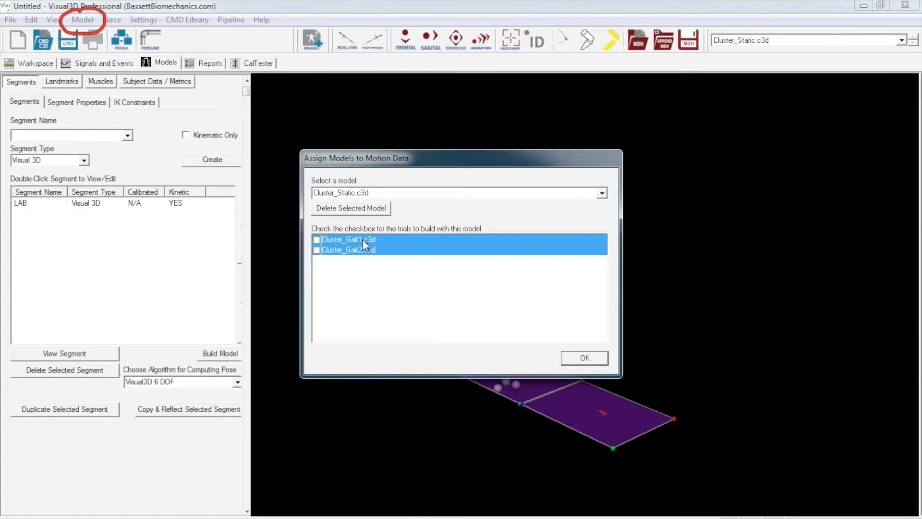
pyautogui.click(361, 240)
pyautogui.keyDown('shift'); pyautogui.click(362, 250); pyautogui.keyUp('shift')
pyautogui.click(592, 356)
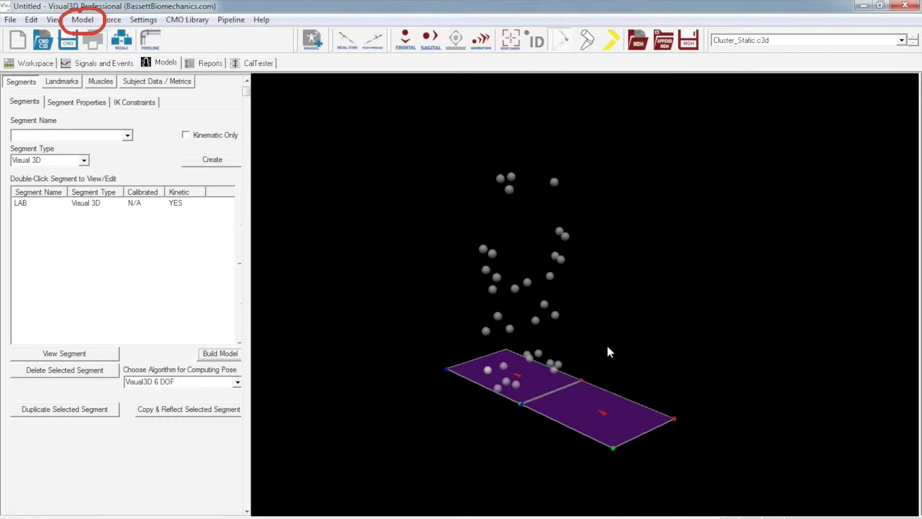
# Check the static model's assignment to the motion files in the workspace, and return to the model view.
pyautogui.click(29, 64)
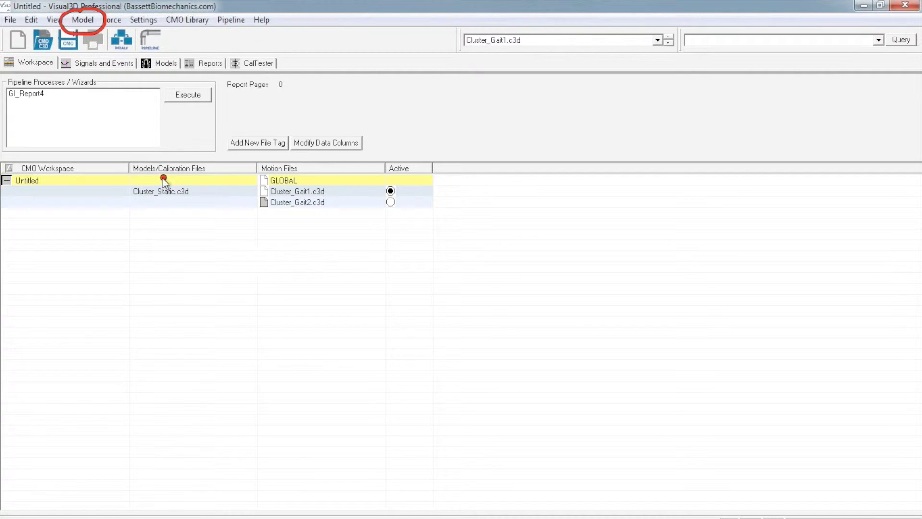
pyautogui.moveTo(165, 179)
pyautogui.mouseDown()
pyautogui.moveTo(153, 205)
pyautogui.moveTo(179, 182)
pyautogui.moveTo(209, 199)
pyautogui.moveTo(242, 183)
pyautogui.moveTo(288, 183)
pyautogui.moveTo(321, 225)
pyautogui.moveTo(289, 174)
pyautogui.mouseUp()
pyautogui.click(301, 210)
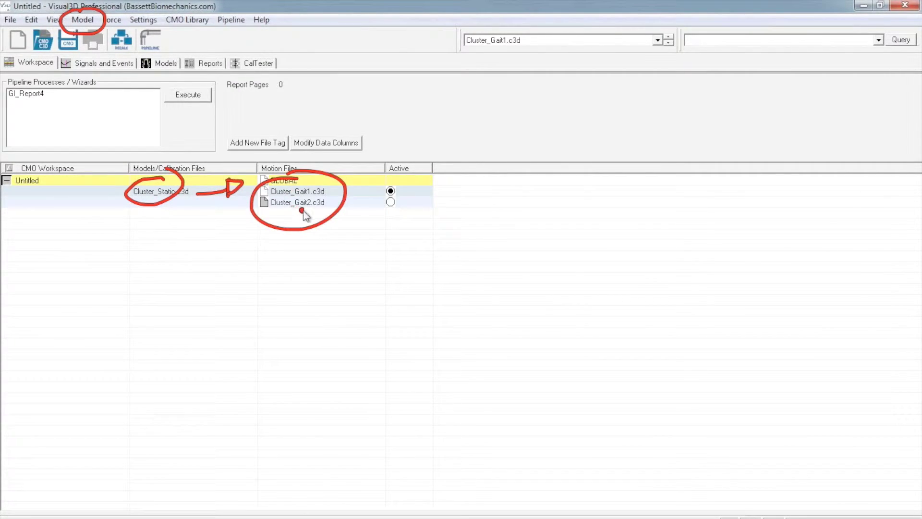
pyautogui.click(172, 63)
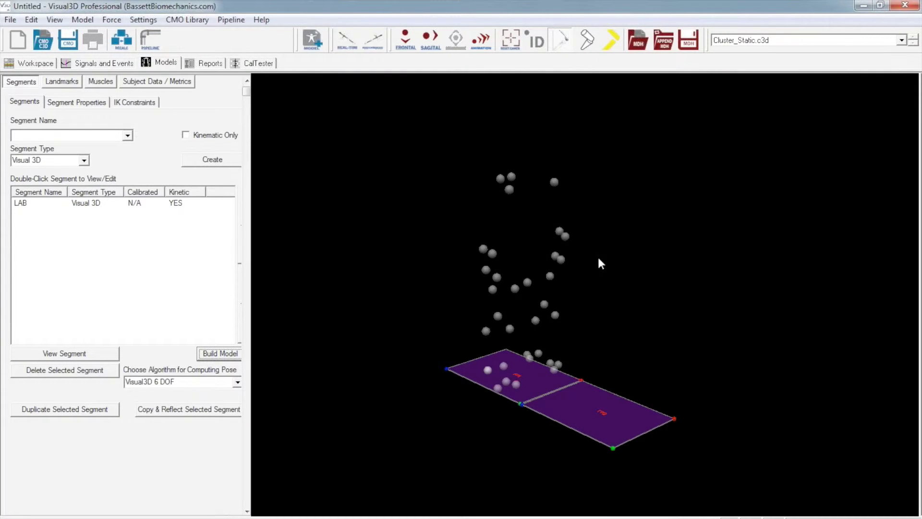
pyautogui.moveTo(599, 262)
pyautogui.mouseDown()
pyautogui.moveTo(555, 254)
pyautogui.moveTo(570, 233)
pyautogui.moveTo(653, 198)
pyautogui.moveTo(673, 204)
pyautogui.moveTo(661, 258)
pyautogui.moveTo(644, 259)
pyautogui.mouseUp()
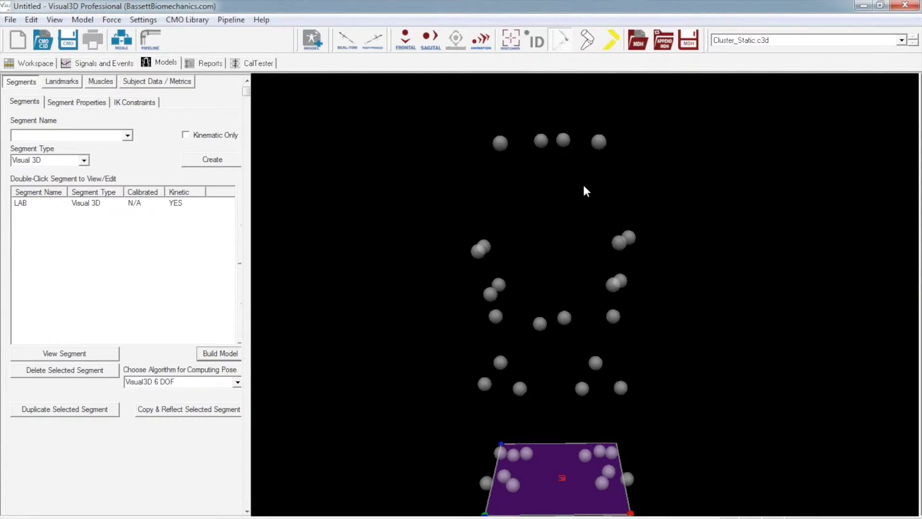
pyautogui.moveTo(679, 238); pyautogui.dragTo(637, 186)
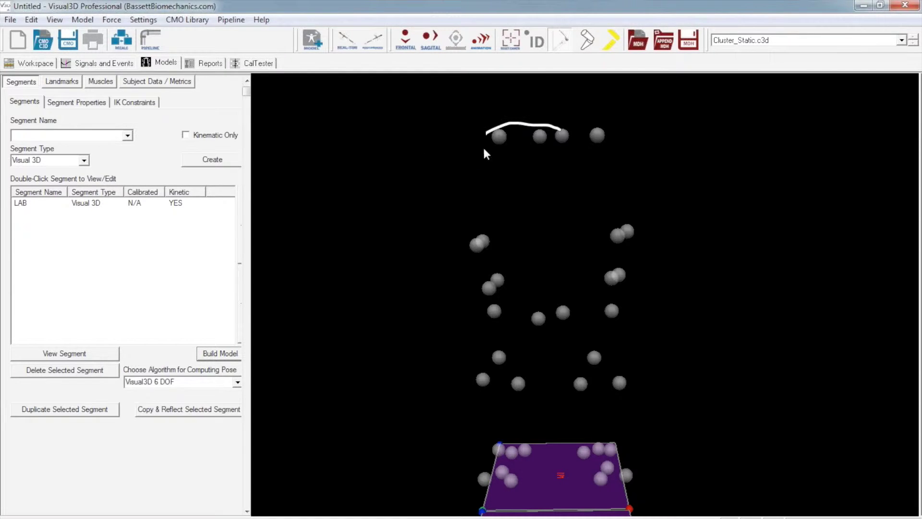
pyautogui.moveTo(484, 151)
pyautogui.mouseDown()
pyautogui.moveTo(541, 164)
pyautogui.moveTo(592, 127)
pyautogui.moveTo(489, 138)
pyautogui.moveTo(479, 194)
pyautogui.mouseUp()
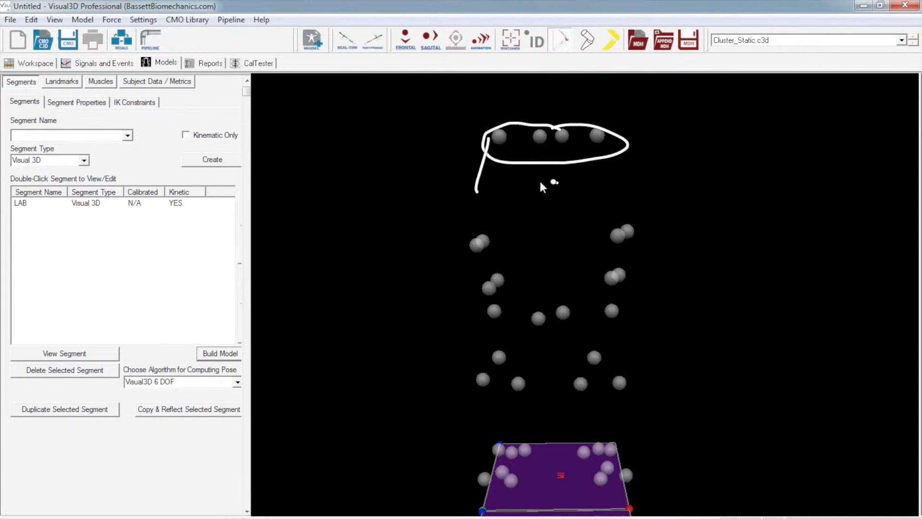
pyautogui.moveTo(541, 183)
pyautogui.mouseDown()
pyautogui.moveTo(551, 216)
pyautogui.moveTo(558, 181)
pyautogui.mouseUp()
pyautogui.moveTo(630, 150); pyautogui.dragTo(636, 184)
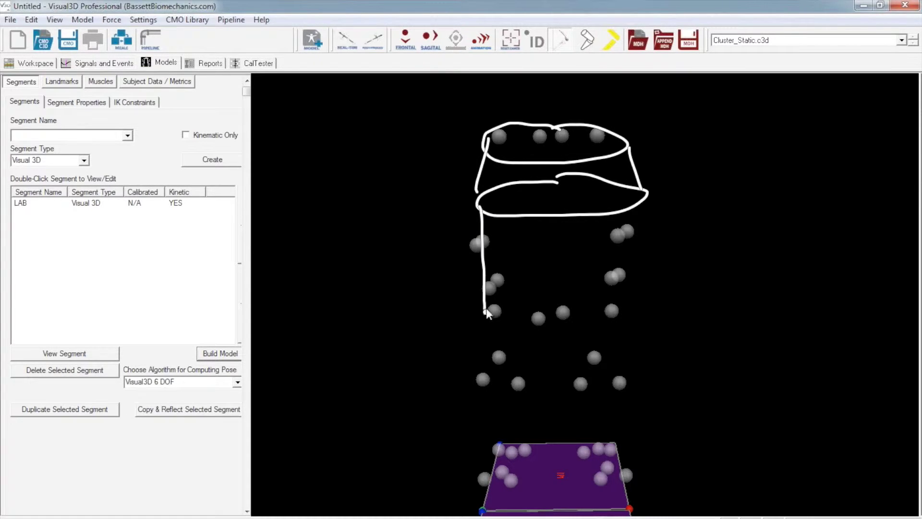
pyautogui.moveTo(548, 220)
pyautogui.mouseDown()
pyautogui.moveTo(535, 306)
pyautogui.moveTo(485, 318)
pyautogui.moveTo(515, 305)
pyautogui.mouseUp()
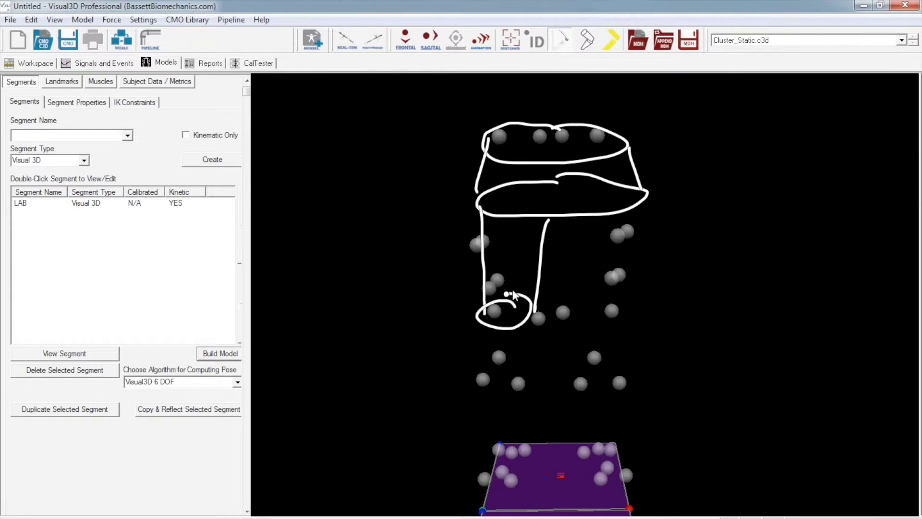
pyautogui.moveTo(505, 193); pyautogui.dragTo(516, 188)
pyautogui.moveTo(555, 211); pyautogui.dragTo(562, 316)
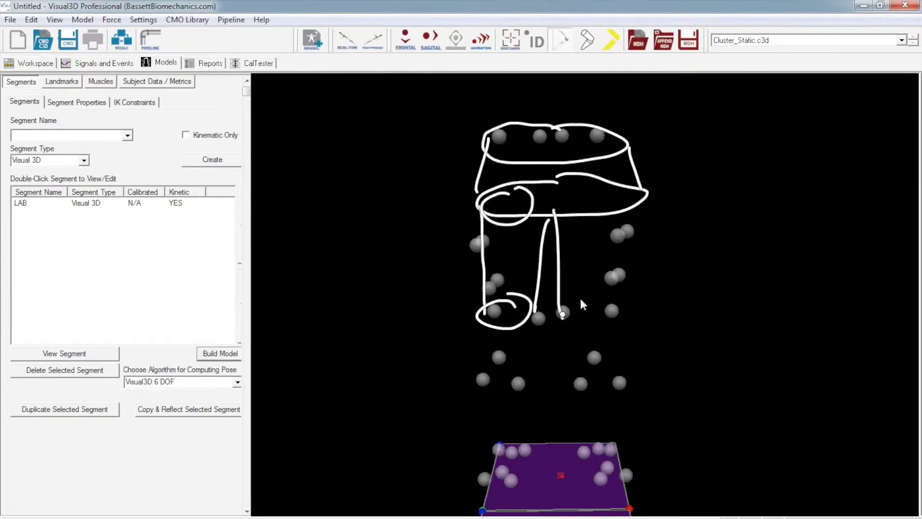
pyautogui.moveTo(638, 207)
pyautogui.mouseDown()
pyautogui.moveTo(613, 311)
pyautogui.moveTo(601, 306)
pyautogui.mouseUp()
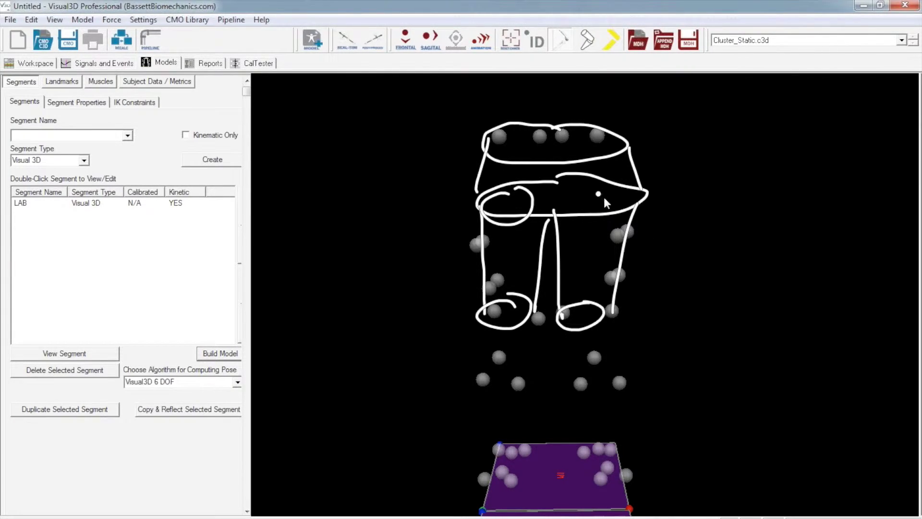
pyautogui.moveTo(604, 197); pyautogui.dragTo(608, 207)
pyautogui.moveTo(499, 338)
pyautogui.mouseDown()
pyautogui.moveTo(505, 326)
pyautogui.moveTo(528, 321)
pyautogui.moveTo(506, 310)
pyautogui.moveTo(498, 449)
pyautogui.mouseUp()
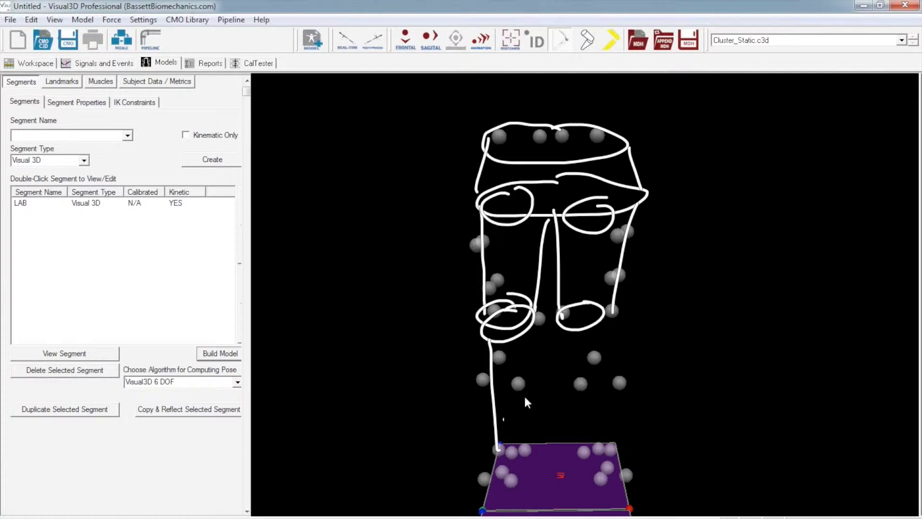
pyautogui.moveTo(538, 325)
pyautogui.mouseDown()
pyautogui.moveTo(529, 442)
pyautogui.moveTo(526, 433)
pyautogui.mouseUp()
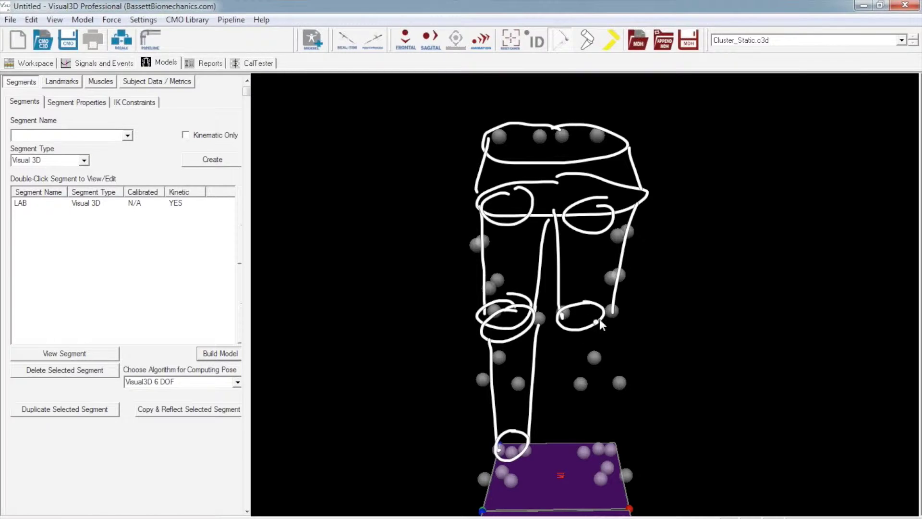
pyautogui.moveTo(600, 320); pyautogui.dragTo(610, 322)
pyautogui.moveTo(576, 342); pyautogui.dragTo(584, 449)
pyautogui.moveTo(618, 327); pyautogui.dragTo(614, 447)
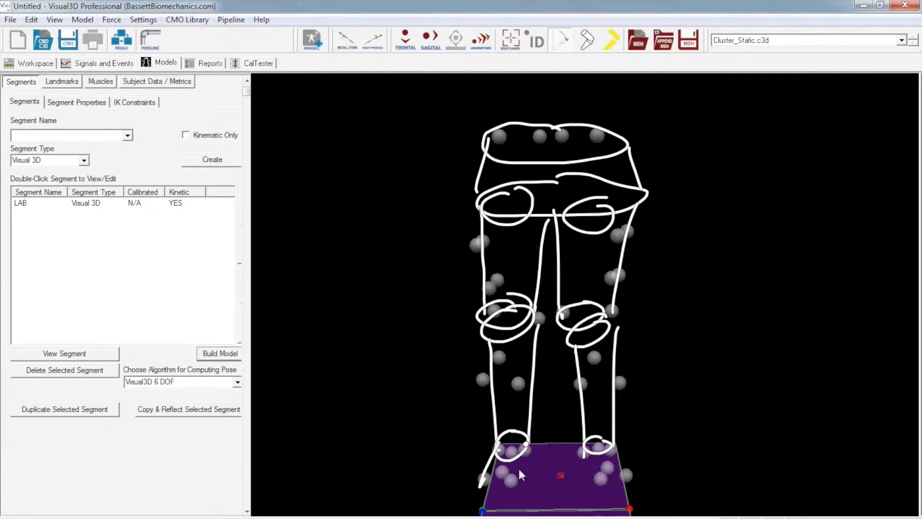
pyautogui.moveTo(512, 433)
pyautogui.mouseDown()
pyautogui.moveTo(514, 455)
pyautogui.moveTo(490, 491)
pyautogui.moveTo(517, 476)
pyautogui.mouseUp()
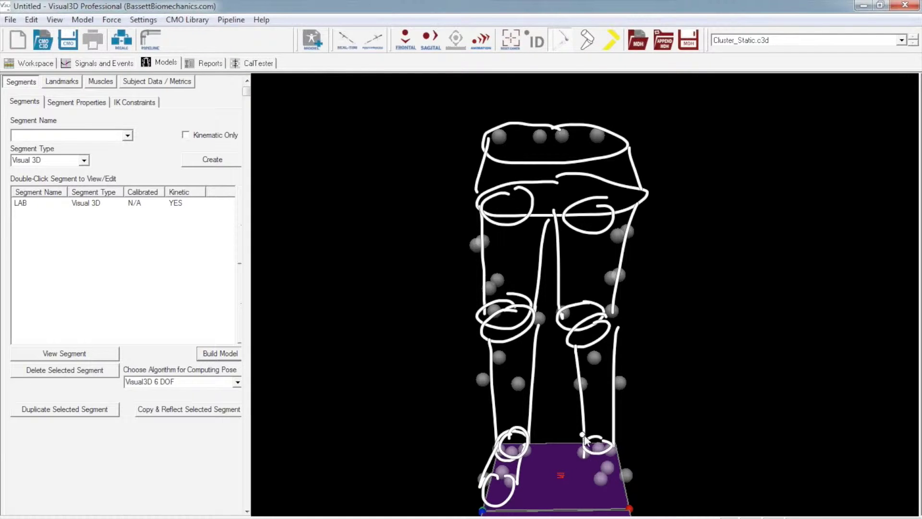
pyautogui.moveTo(584, 437)
pyautogui.mouseDown()
pyautogui.moveTo(593, 468)
pyautogui.moveTo(629, 472)
pyautogui.moveTo(606, 477)
pyautogui.moveTo(578, 466)
pyautogui.moveTo(596, 478)
pyautogui.moveTo(608, 471)
pyautogui.moveTo(604, 445)
pyautogui.moveTo(628, 473)
pyautogui.mouseUp()
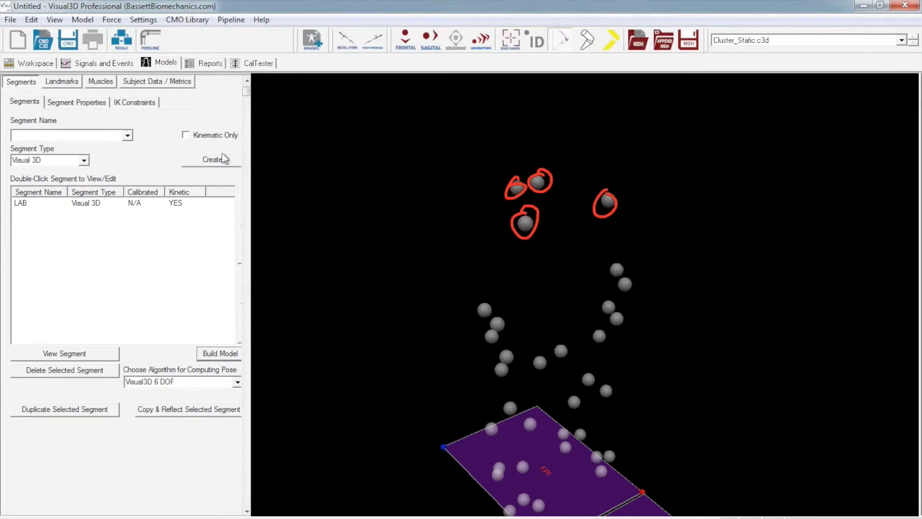
pyautogui.click(109, 129)
pyautogui.moveTo(36, 112)
pyautogui.mouseDown()
pyautogui.moveTo(4, 124)
pyautogui.moveTo(11, 142)
pyautogui.moveTo(119, 156)
pyautogui.moveTo(148, 144)
pyautogui.moveTo(29, 109)
pyautogui.mouseUp()
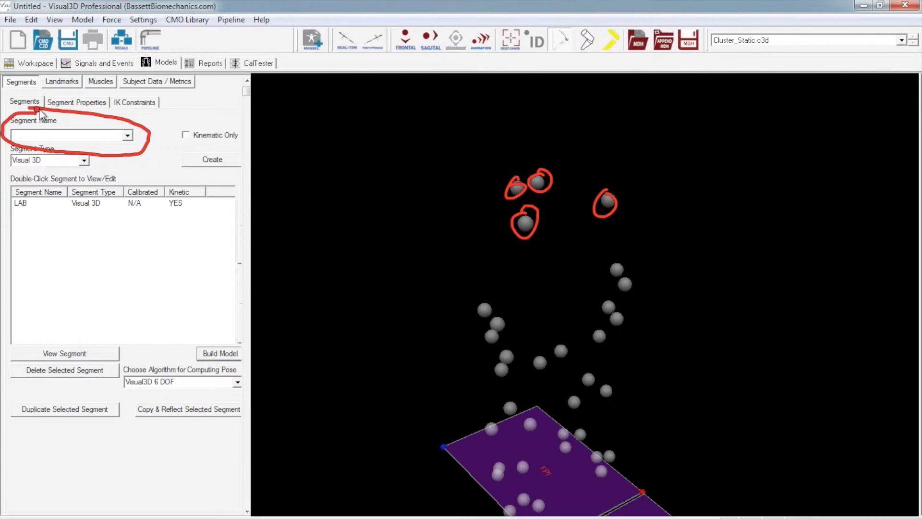
# Create the pelvis segment RPV with the Coda segment type.
pyautogui.click(126, 135)
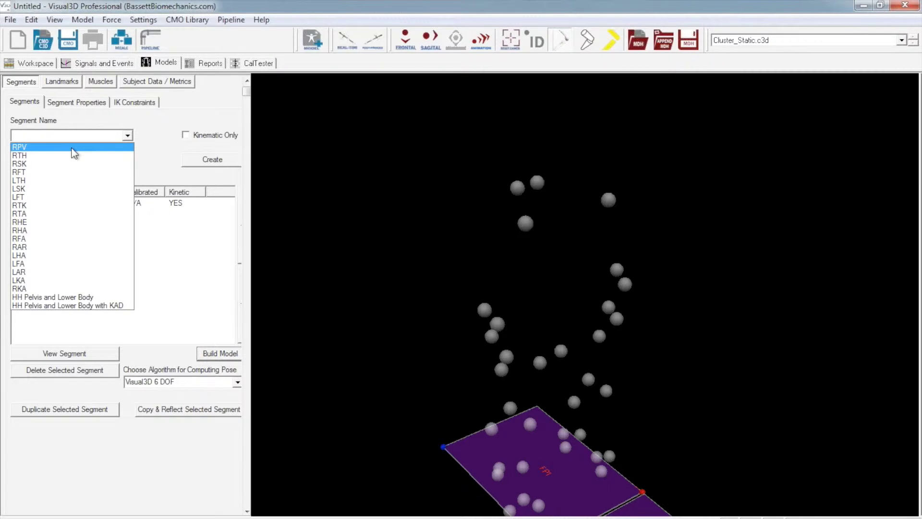
pyautogui.click(73, 152)
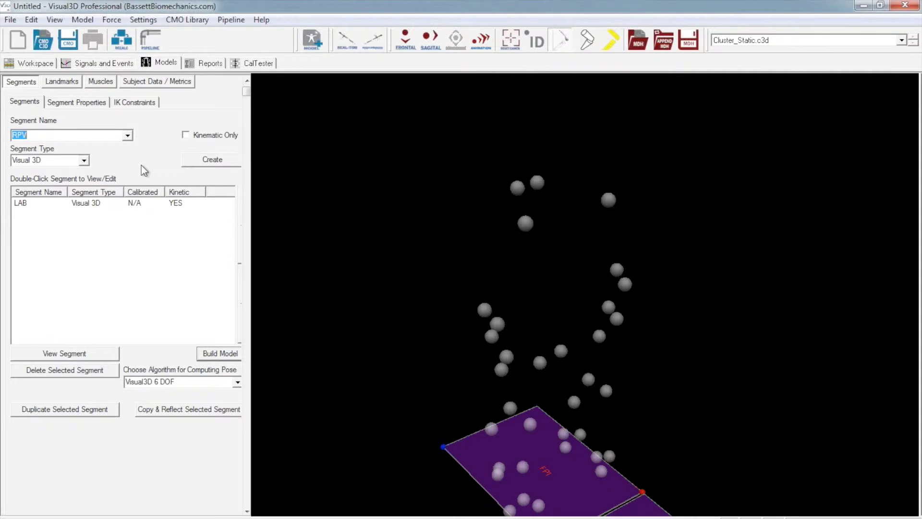
pyautogui.press('Tab')
pyautogui.moveTo(53, 148)
pyautogui.mouseDown()
pyautogui.moveTo(6, 150)
pyautogui.moveTo(6, 161)
pyautogui.moveTo(64, 173)
pyautogui.moveTo(92, 166)
pyautogui.moveTo(45, 149)
pyautogui.mouseUp()
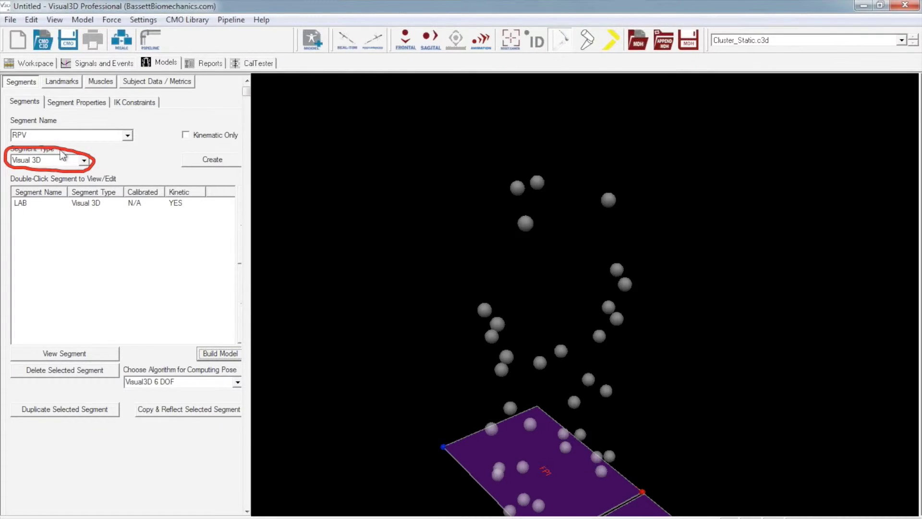
pyautogui.click(85, 162)
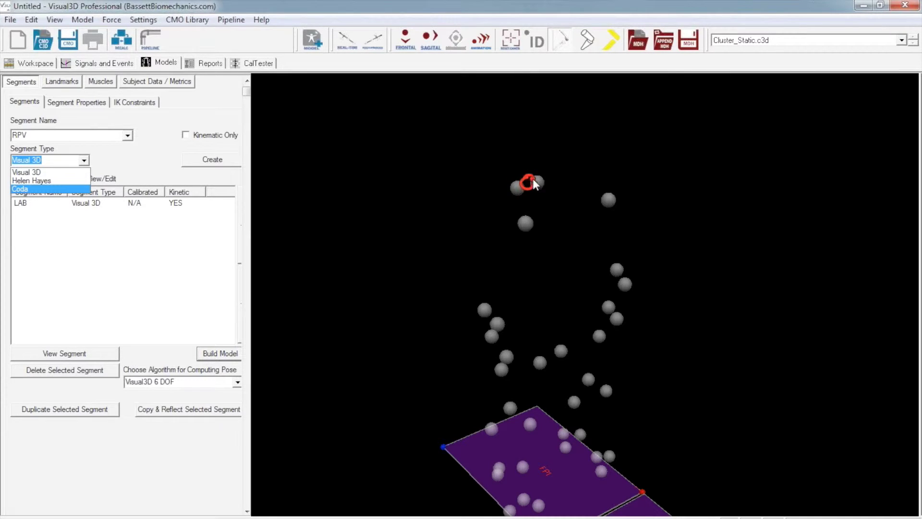
pyautogui.click(24, 189)
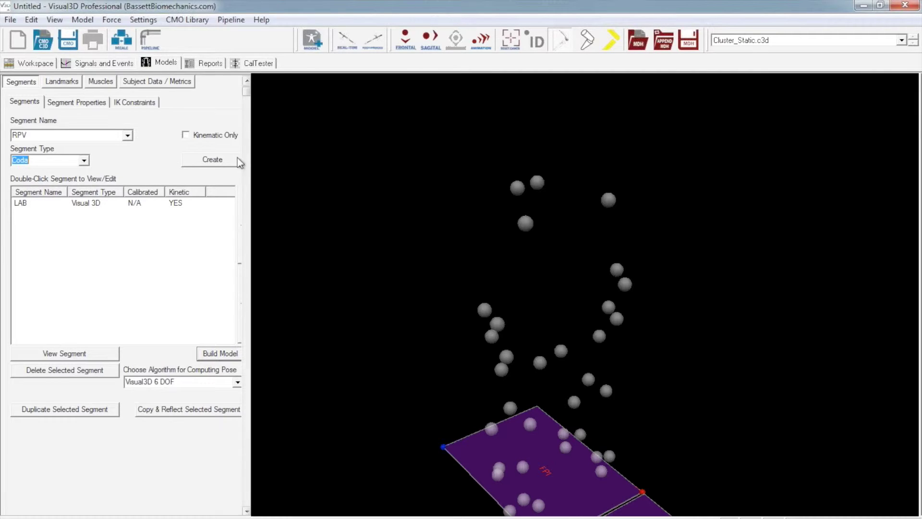
pyautogui.click(221, 161)
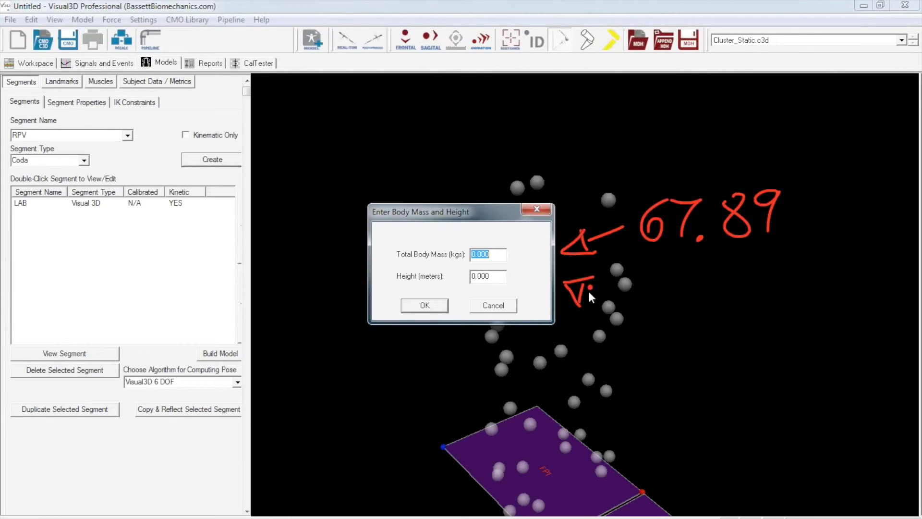
# Set the subject's total body mass to 67.89 kg and height to 1.7 m.
pyautogui.moveTo(589, 291); pyautogui.dragTo(670, 301)
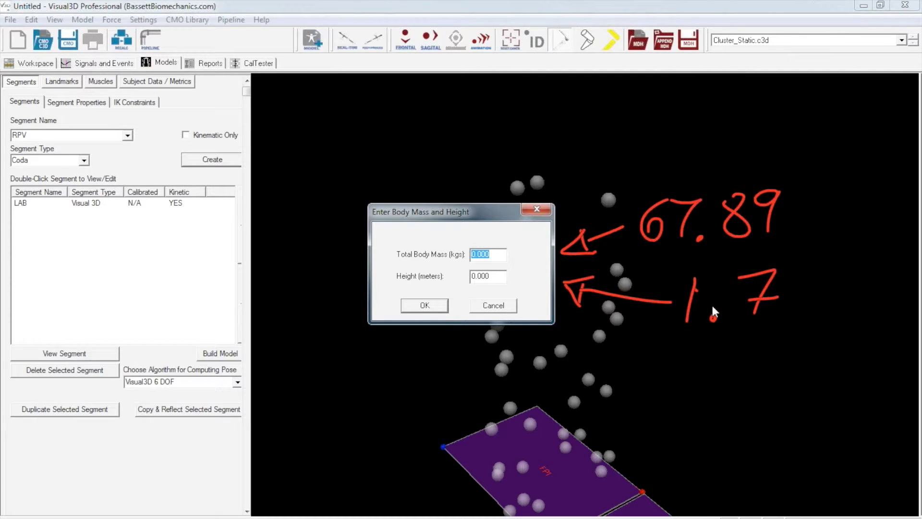
pyautogui.write('67.89')
pyautogui.press('Tab')
pyautogui.write('1.7')
pyautogui.click(414, 307)
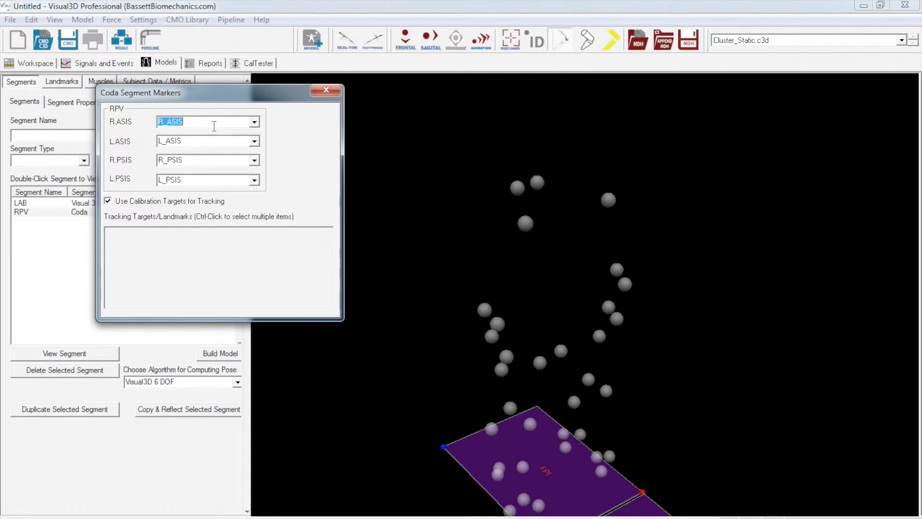
# Accept the R_ASIS, L_ASIS, R_PSIS and L_PSIS markers for the Coda pelvis and build the model.
pyautogui.click(333, 90)
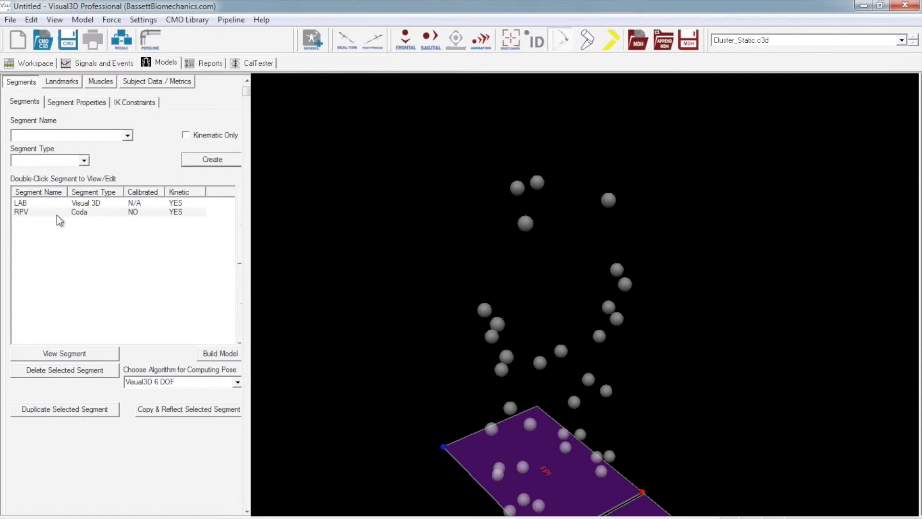
pyautogui.moveTo(41, 205)
pyautogui.mouseDown()
pyautogui.moveTo(4, 212)
pyautogui.moveTo(30, 223)
pyautogui.moveTo(202, 216)
pyautogui.moveTo(145, 200)
pyautogui.moveTo(40, 202)
pyautogui.mouseUp()
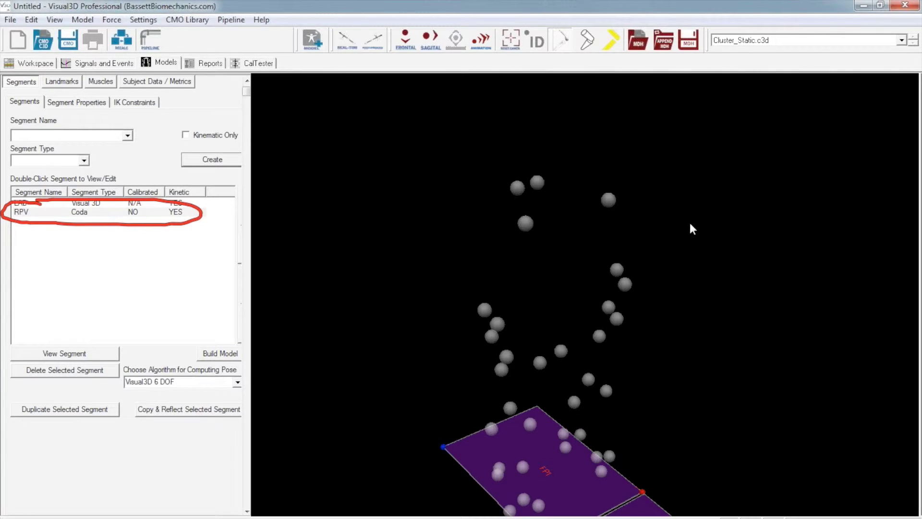
pyautogui.moveTo(690, 224); pyautogui.dragTo(662, 235)
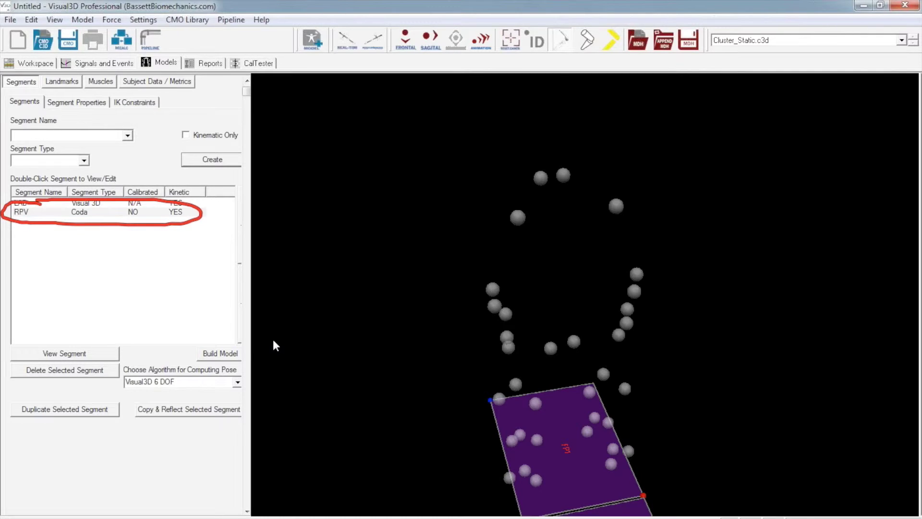
pyautogui.moveTo(196, 337)
pyautogui.mouseDown()
pyautogui.moveTo(224, 371)
pyautogui.moveTo(261, 339)
pyautogui.mouseUp()
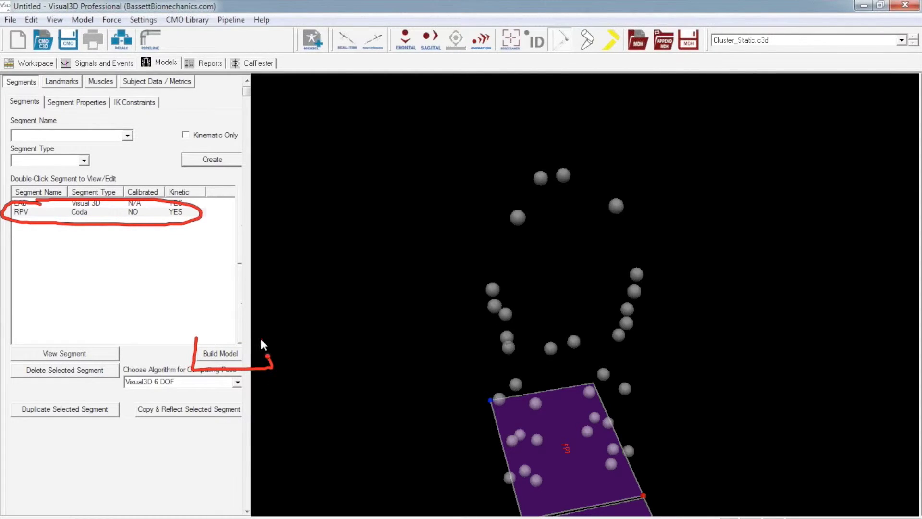
pyautogui.click(215, 351)
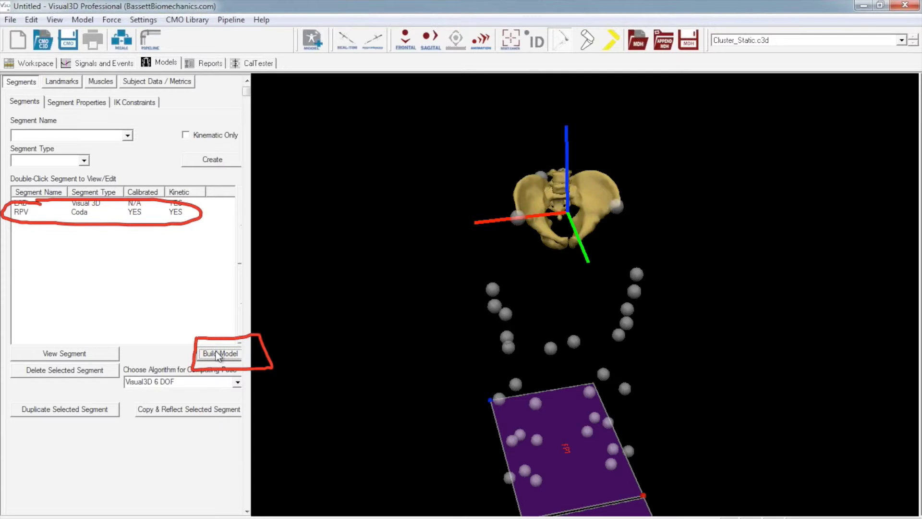
# Examine the built pelvis in the static model and on the Cluster_Gait1.c3d motion trial, and return to the model view.
pyautogui.moveTo(453, 294); pyautogui.dragTo(713, 216)
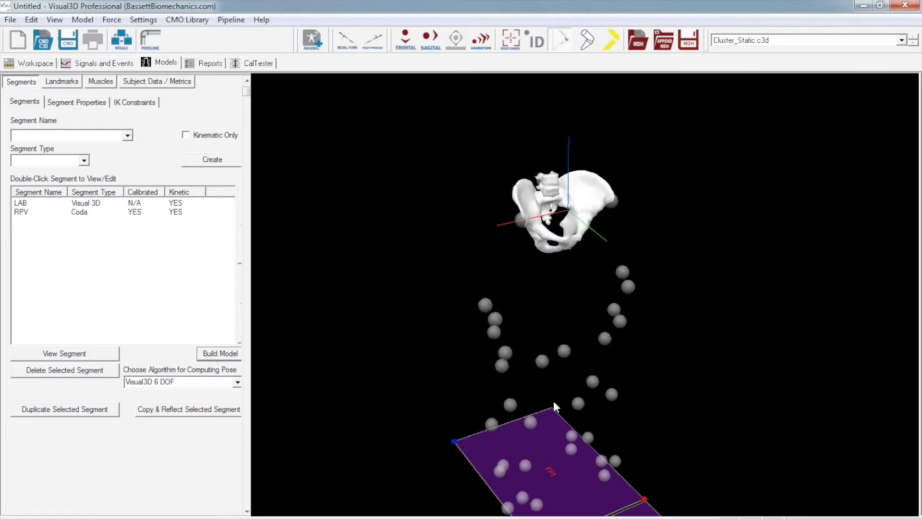
pyautogui.click(110, 64)
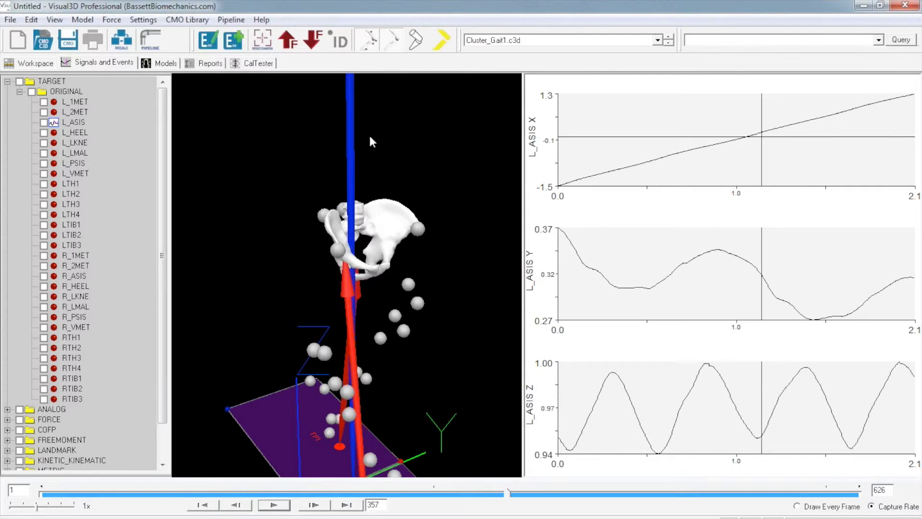
pyautogui.moveTo(369, 138); pyautogui.dragTo(471, 296)
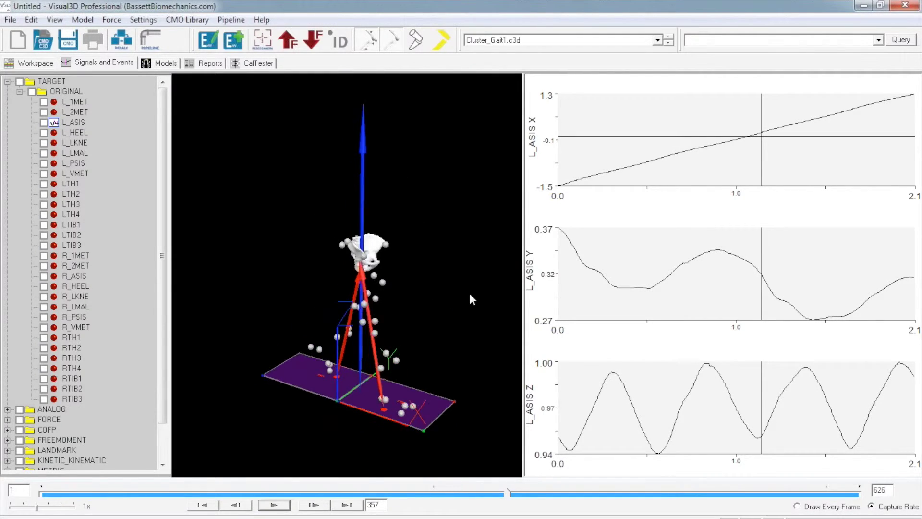
pyautogui.click(168, 64)
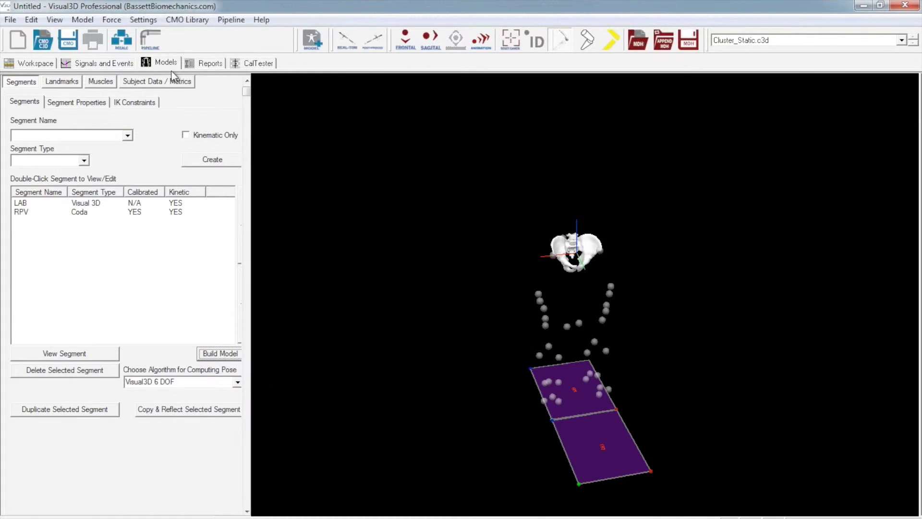
# Create the right thigh segment RTH with the Visual 3D segment type.
pyautogui.scroll(2, 674, 221)
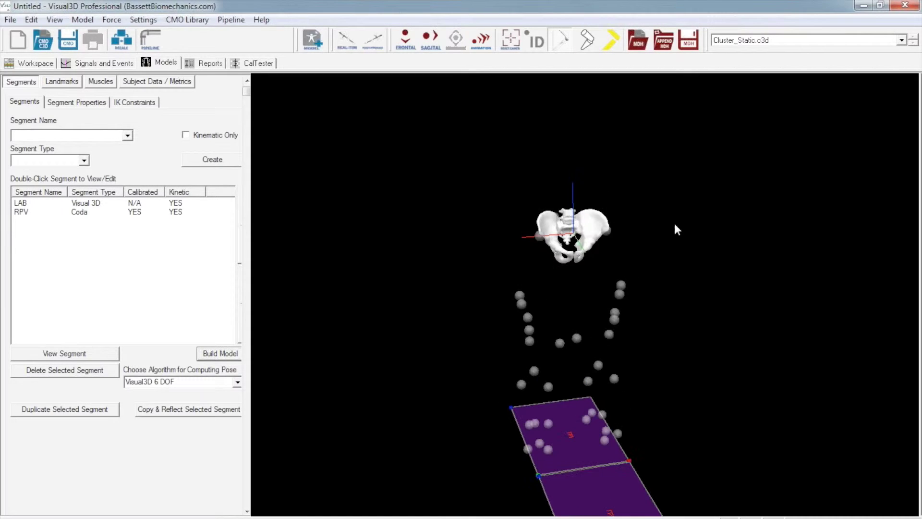
pyautogui.moveTo(671, 211); pyautogui.dragTo(672, 192, button='middle')
pyautogui.scroll(1, 669, 192)
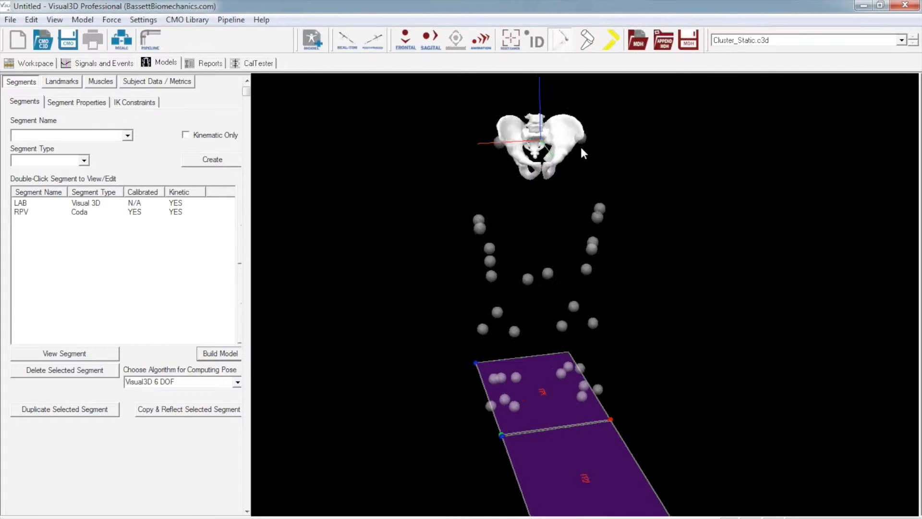
pyautogui.scroll(2, 667, 223)
pyautogui.scroll(-1, 696, 243)
pyautogui.scroll(-2, 690, 240)
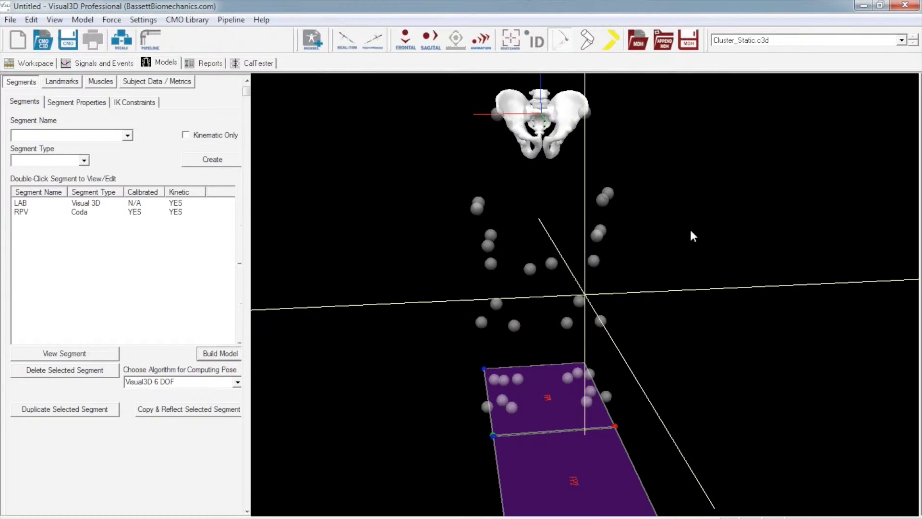
pyautogui.click(127, 136)
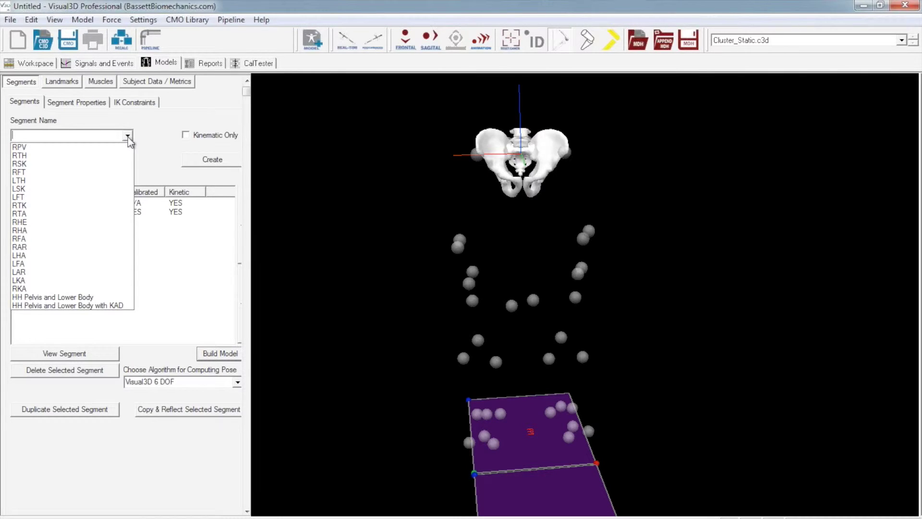
pyautogui.click(127, 156)
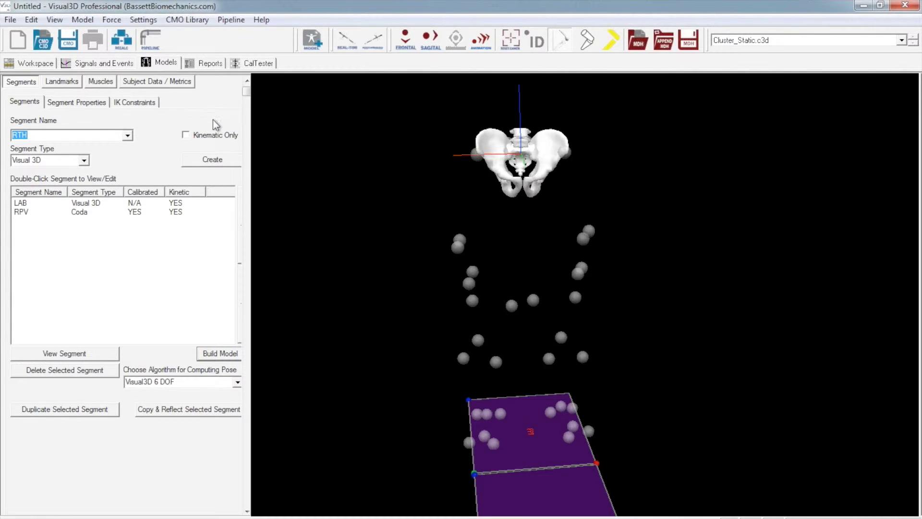
pyautogui.moveTo(211, 125)
pyautogui.mouseDown()
pyautogui.moveTo(187, 125)
pyautogui.moveTo(177, 136)
pyautogui.moveTo(190, 147)
pyautogui.moveTo(253, 147)
pyautogui.moveTo(211, 124)
pyautogui.mouseUp()
pyautogui.click(214, 160)
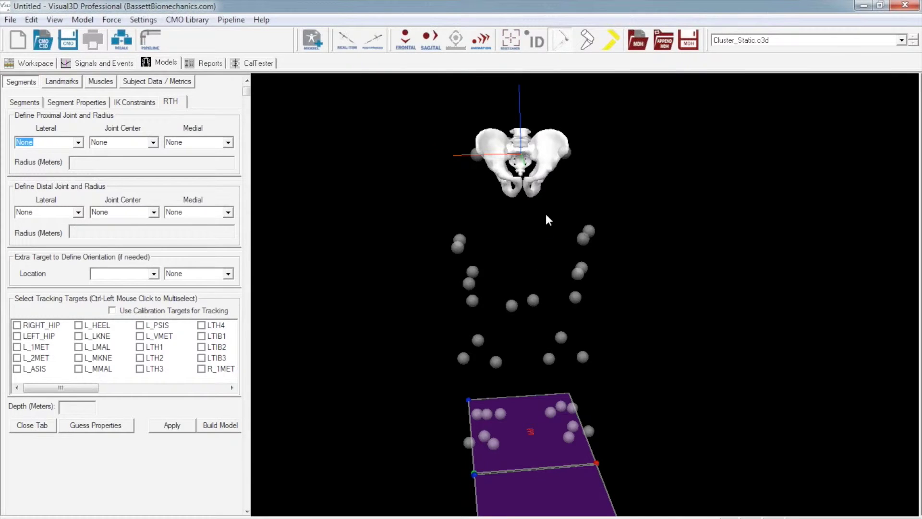
pyautogui.moveTo(546, 214); pyautogui.dragTo(642, 199, button='right')
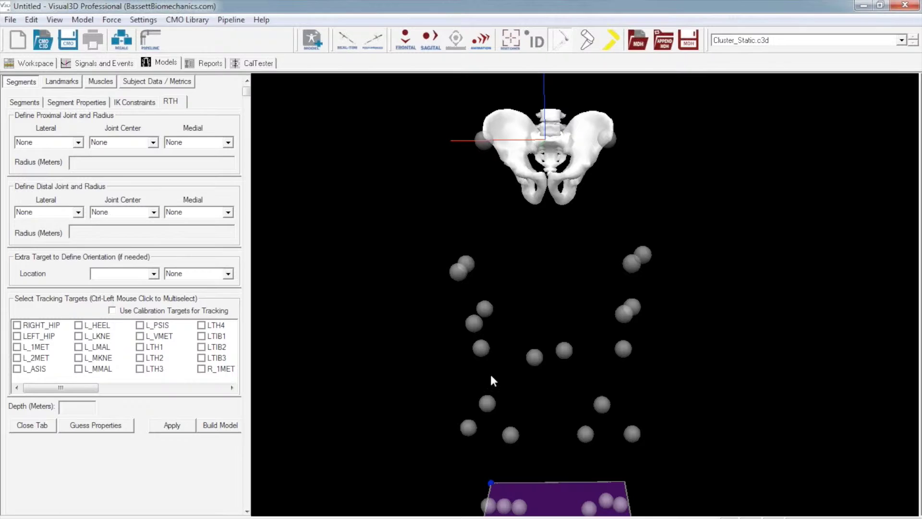
pyautogui.moveTo(716, 182); pyautogui.dragTo(660, 195, button='middle')
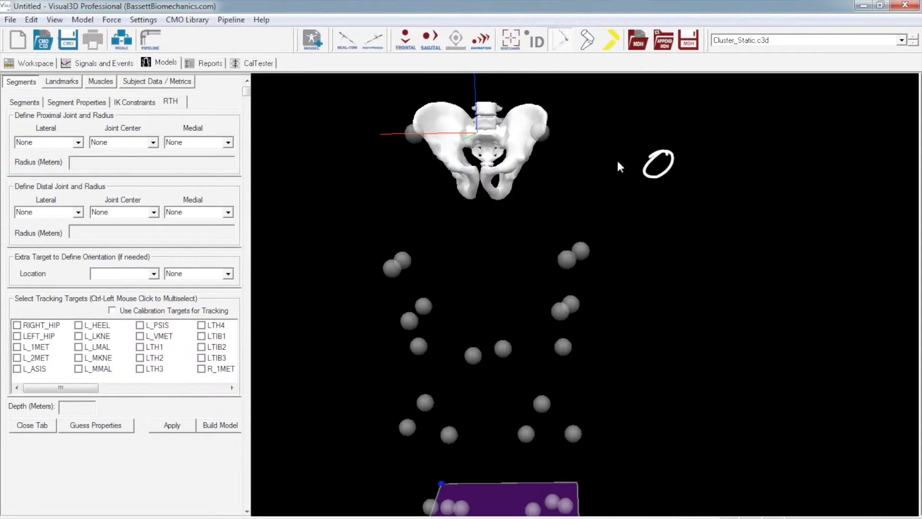
pyautogui.click(705, 161)
pyautogui.press('r')
pyautogui.moveTo(630, 126); pyautogui.dragTo(701, 259)
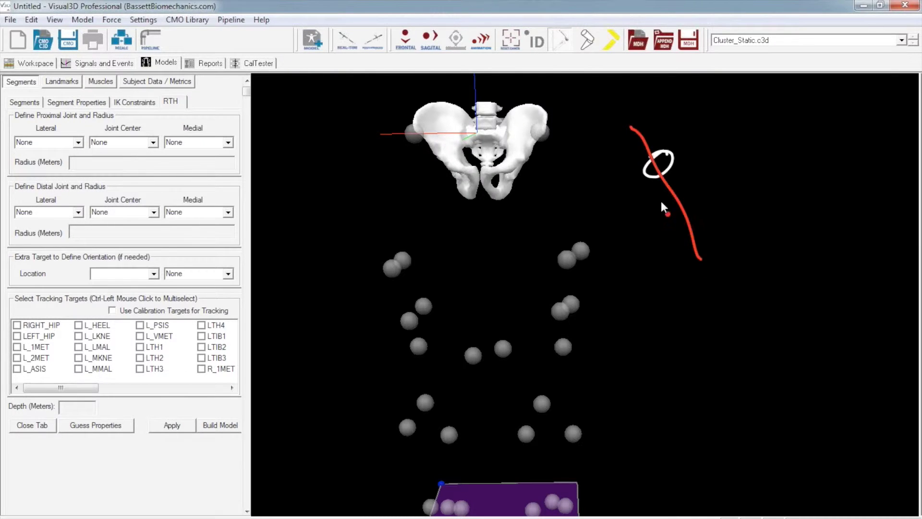
pyautogui.press('g')
pyautogui.moveTo(562, 188); pyautogui.dragTo(737, 146)
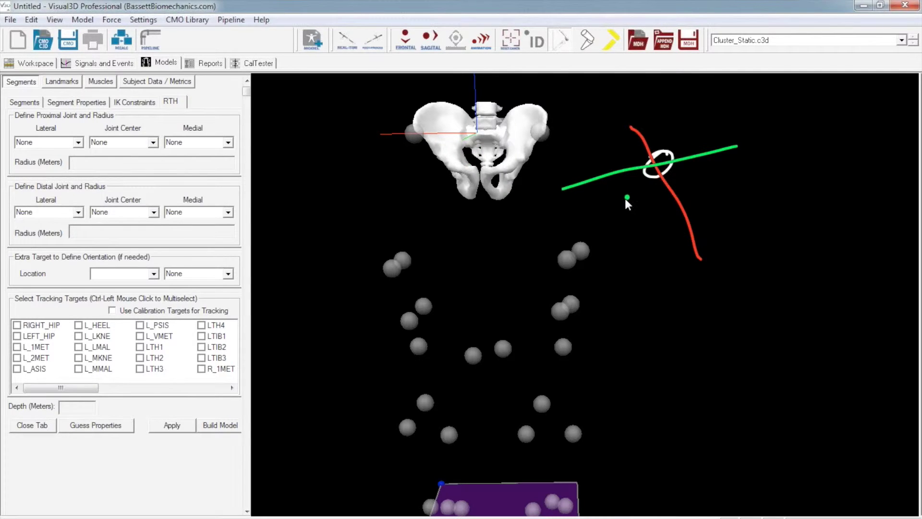
pyautogui.press('e')
pyautogui.moveTo(702, 145); pyautogui.dragTo(704, 151)
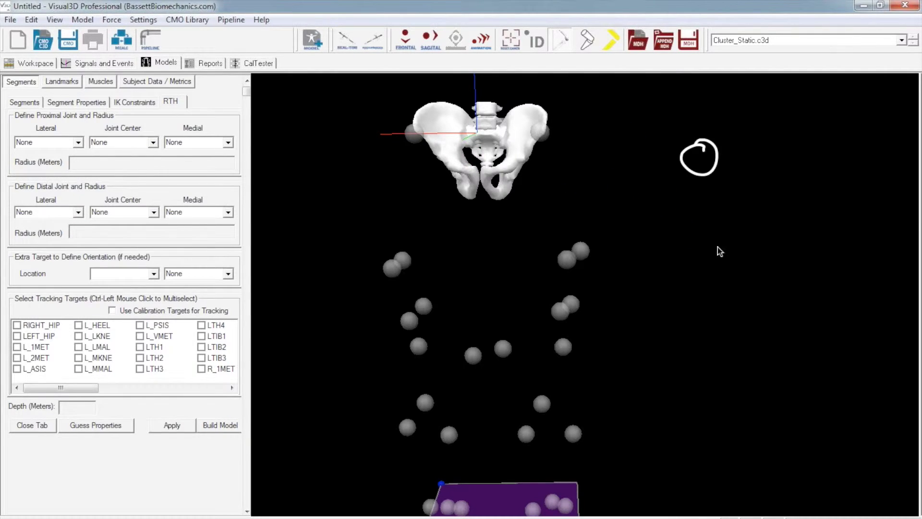
pyautogui.moveTo(725, 334); pyautogui.dragTo(743, 280)
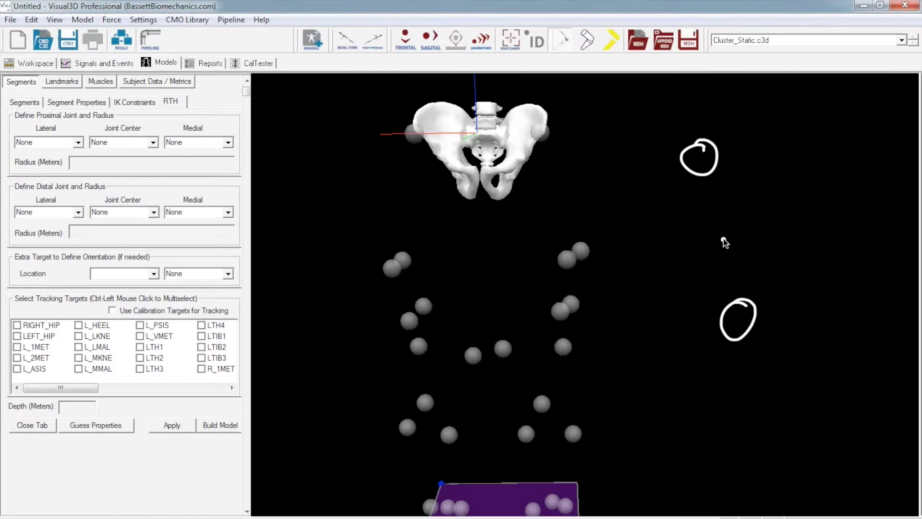
pyautogui.press('r')
pyautogui.moveTo(691, 119); pyautogui.dragTo(729, 404)
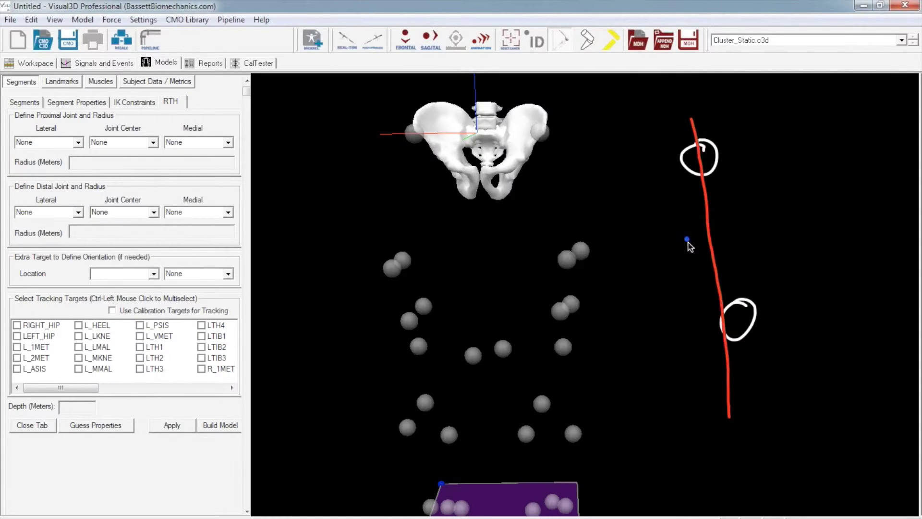
pyautogui.moveTo(687, 223)
pyautogui.mouseDown()
pyautogui.moveTo(677, 259)
pyautogui.moveTo(750, 269)
pyautogui.mouseUp()
pyautogui.moveTo(749, 237)
pyautogui.mouseDown()
pyautogui.moveTo(731, 249)
pyautogui.moveTo(759, 259)
pyautogui.moveTo(748, 234)
pyautogui.moveTo(760, 259)
pyautogui.mouseUp()
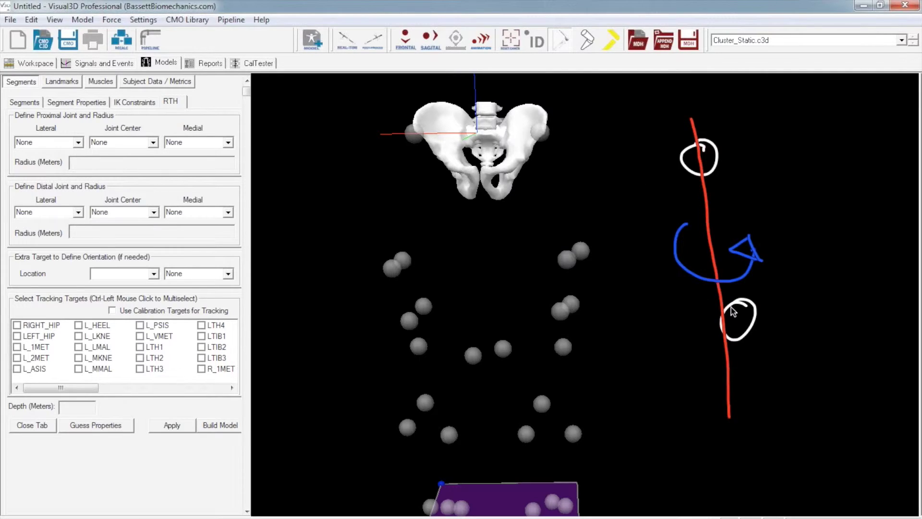
pyautogui.click(753, 296)
pyautogui.moveTo(732, 234); pyautogui.dragTo(764, 299)
pyautogui.moveTo(771, 236)
pyautogui.mouseDown()
pyautogui.moveTo(731, 302)
pyautogui.moveTo(746, 283)
pyautogui.mouseUp()
pyautogui.click(775, 271)
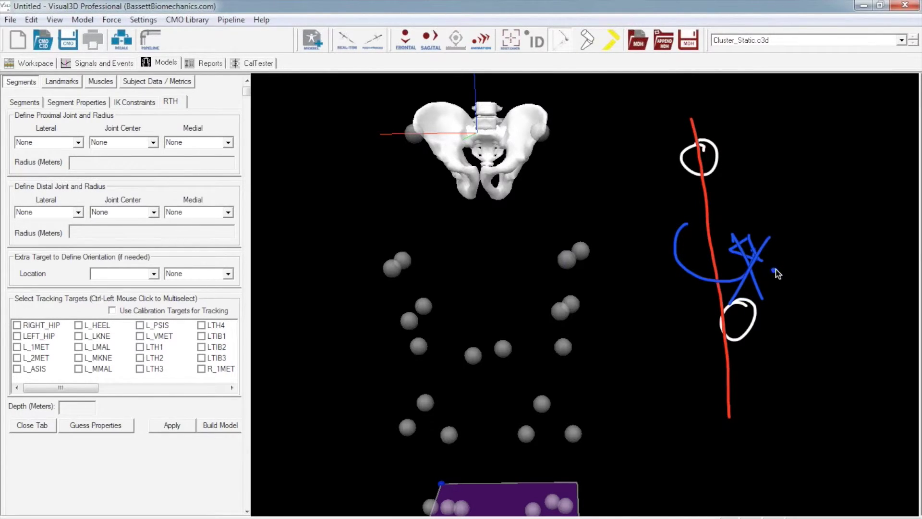
pyautogui.moveTo(830, 295); pyautogui.dragTo(827, 300)
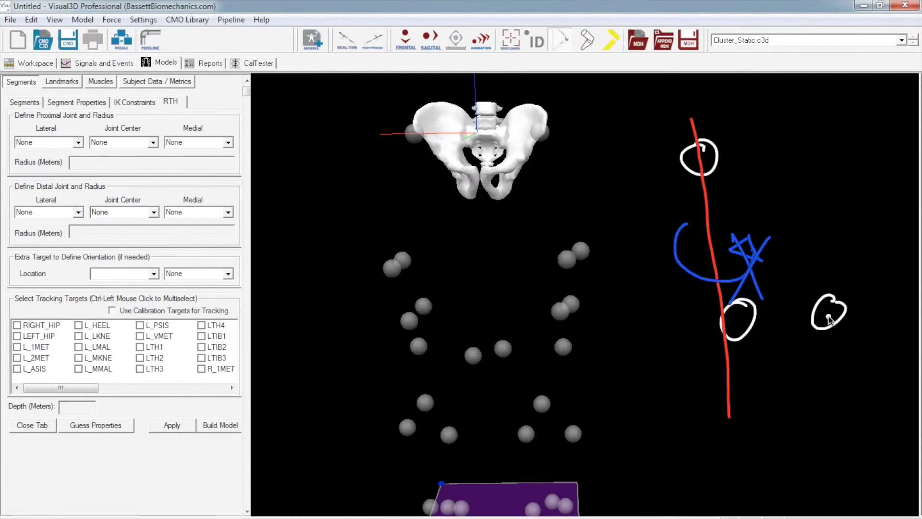
pyautogui.press('Escape')
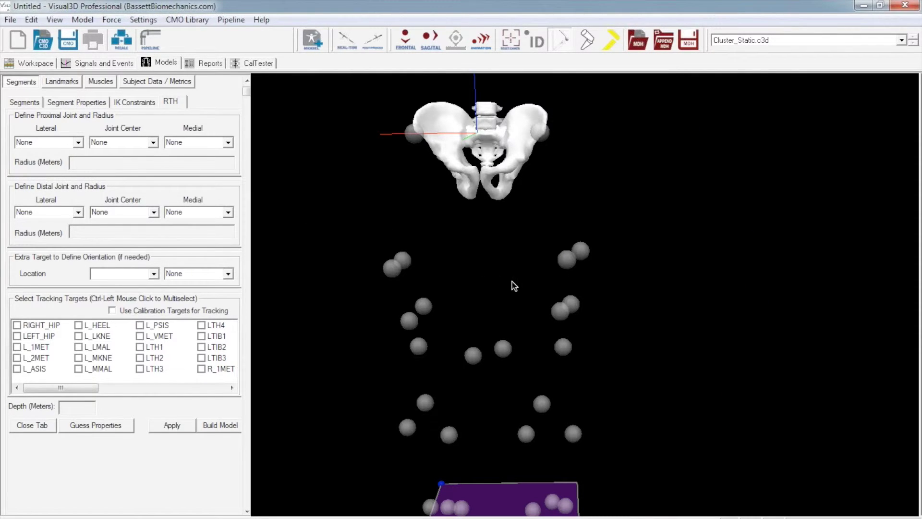
pyautogui.moveTo(475, 315); pyautogui.dragTo(517, 140)
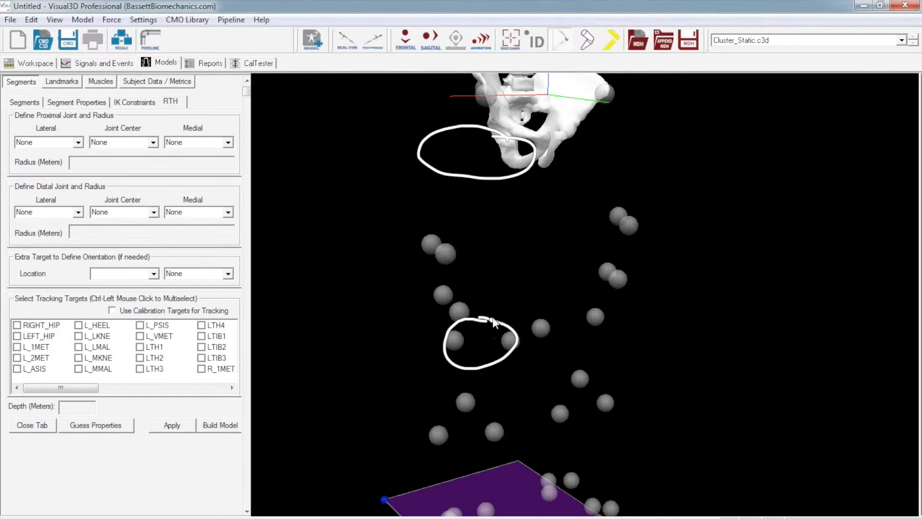
pyautogui.moveTo(434, 162); pyautogui.dragTo(423, 167)
pyautogui.moveTo(437, 257); pyautogui.dragTo(443, 357)
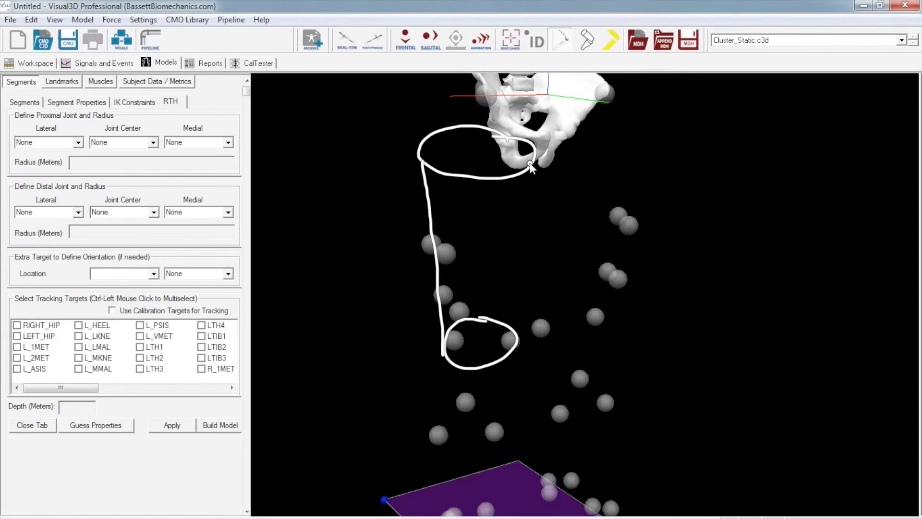
pyautogui.moveTo(525, 195)
pyautogui.mouseDown()
pyautogui.moveTo(513, 332)
pyautogui.moveTo(514, 322)
pyautogui.mouseUp()
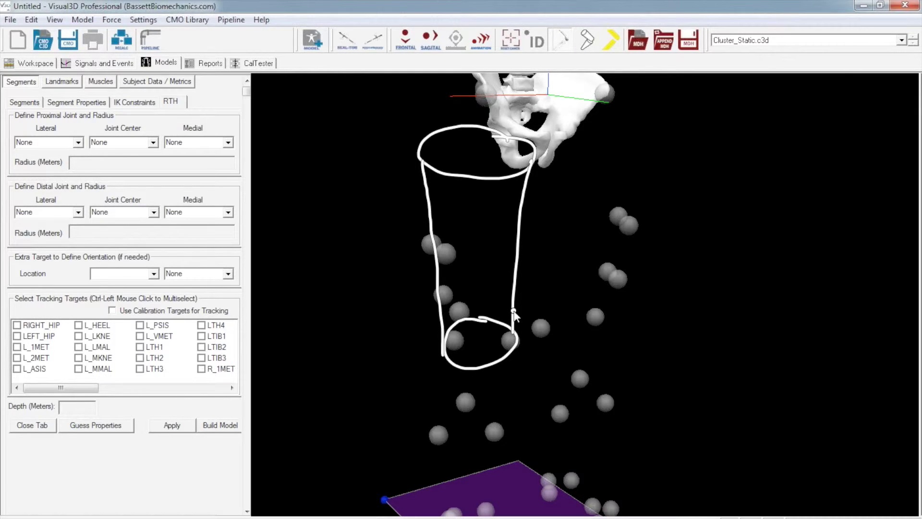
# Identify the lateral and medial knee markers at the distal end of the right thigh in the 3D view.
pyautogui.click(456, 342)
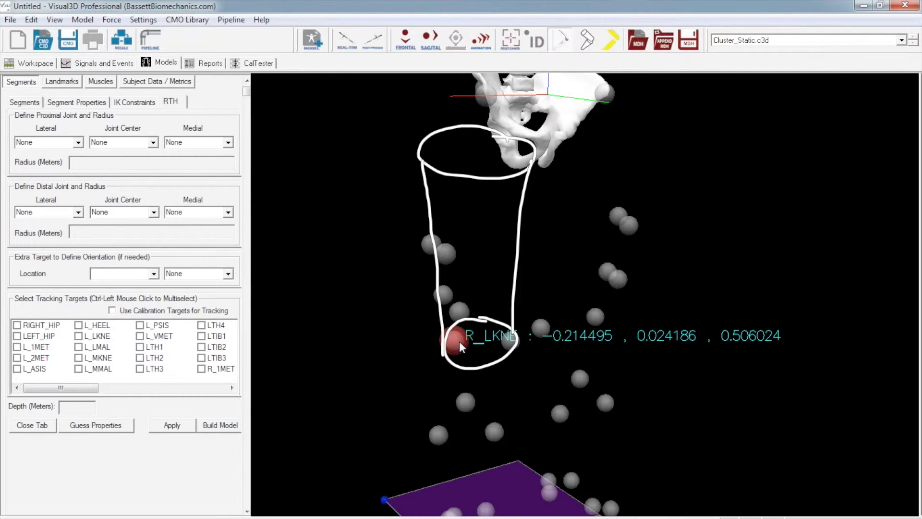
pyautogui.click(508, 341)
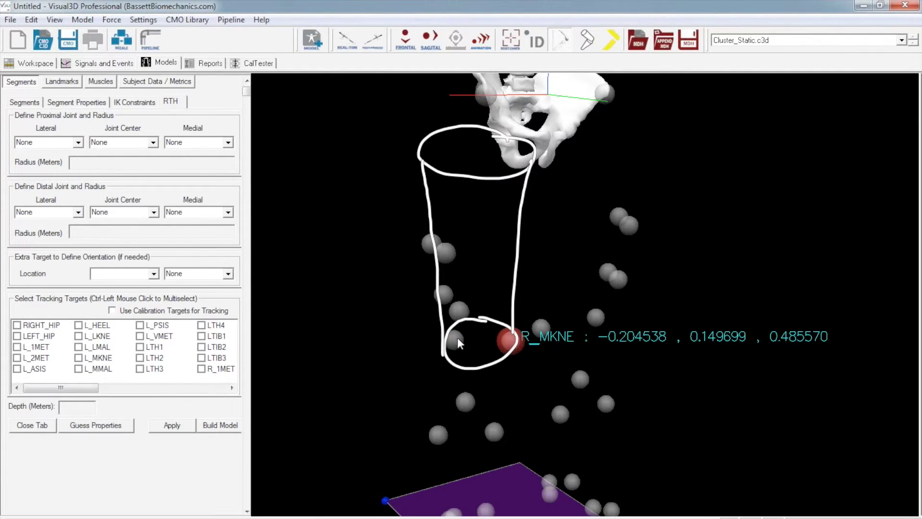
pyautogui.click(456, 339)
pyautogui.click(508, 343)
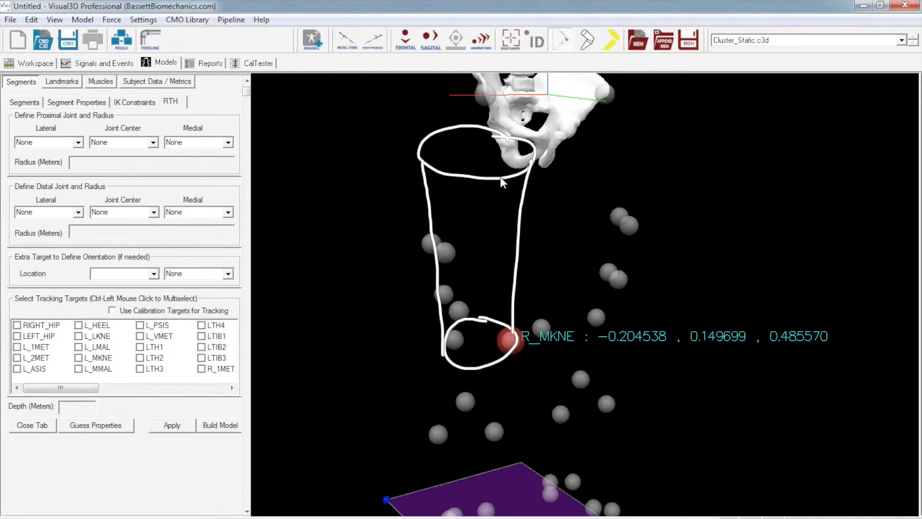
# Show the model's landmarks in the 3D view and identify the right hip landmark on the pelvis.
pyautogui.rightClick(671, 119)
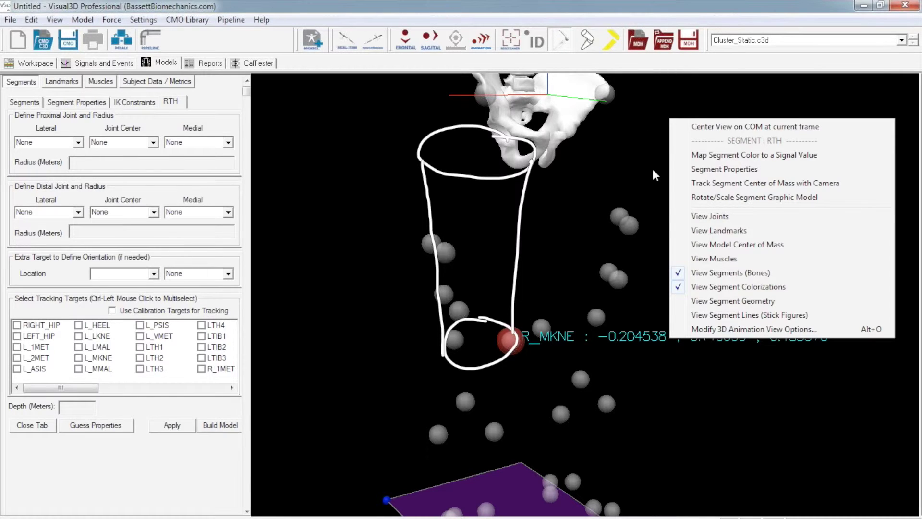
pyautogui.click(706, 232)
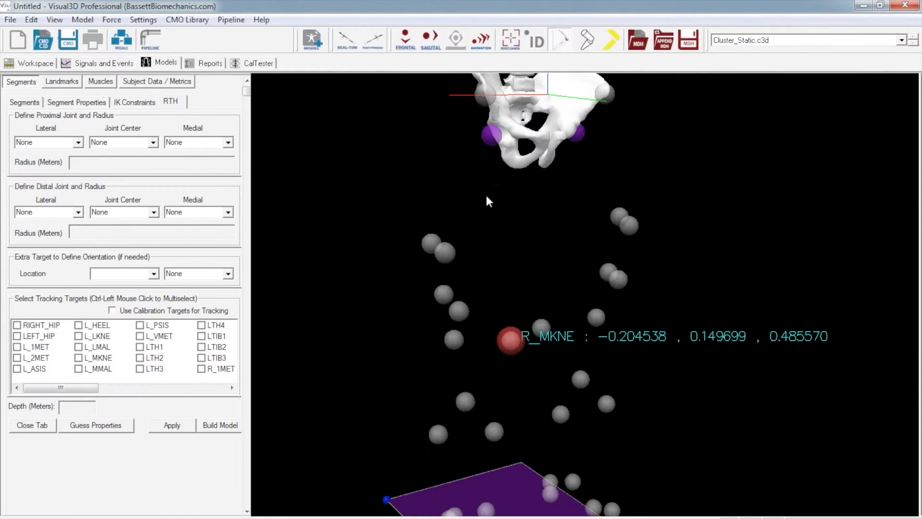
pyautogui.moveTo(486, 197); pyautogui.dragTo(577, 240)
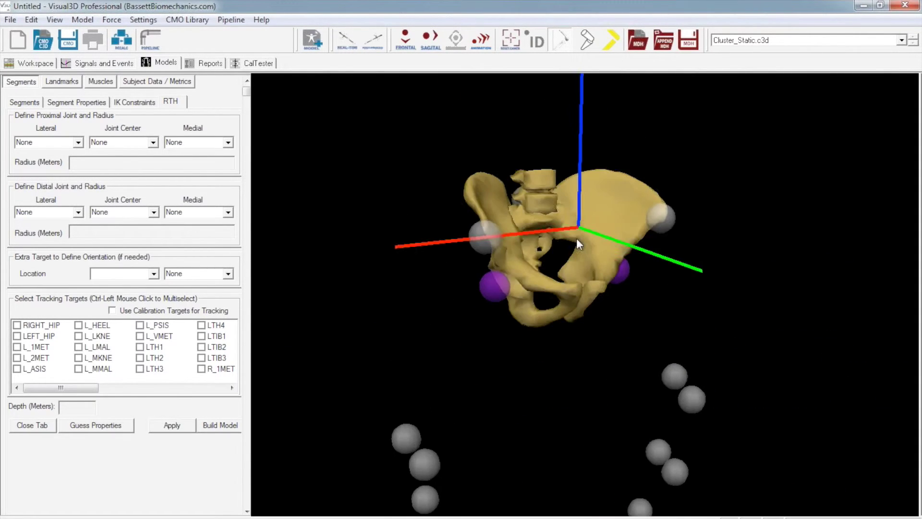
pyautogui.moveTo(576, 238); pyautogui.dragTo(639, 180, button='right')
pyautogui.click(461, 287)
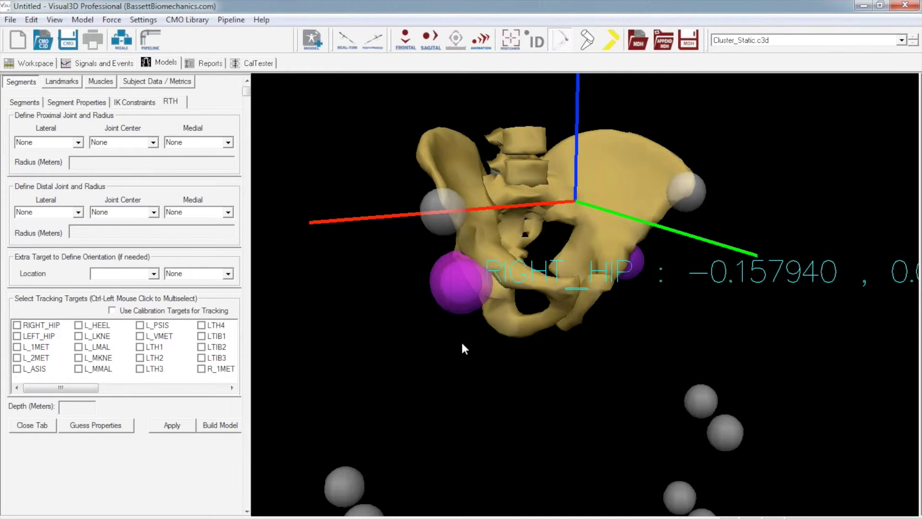
pyautogui.moveTo(461, 341); pyautogui.dragTo(508, 205)
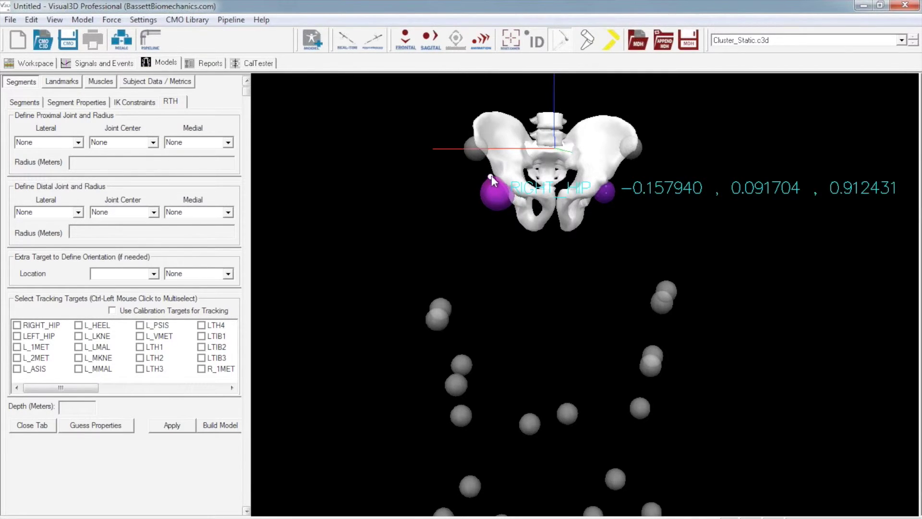
pyautogui.moveTo(438, 193)
pyautogui.mouseDown()
pyautogui.moveTo(444, 224)
pyautogui.moveTo(552, 210)
pyautogui.moveTo(515, 165)
pyautogui.moveTo(499, 199)
pyautogui.moveTo(529, 212)
pyautogui.mouseUp()
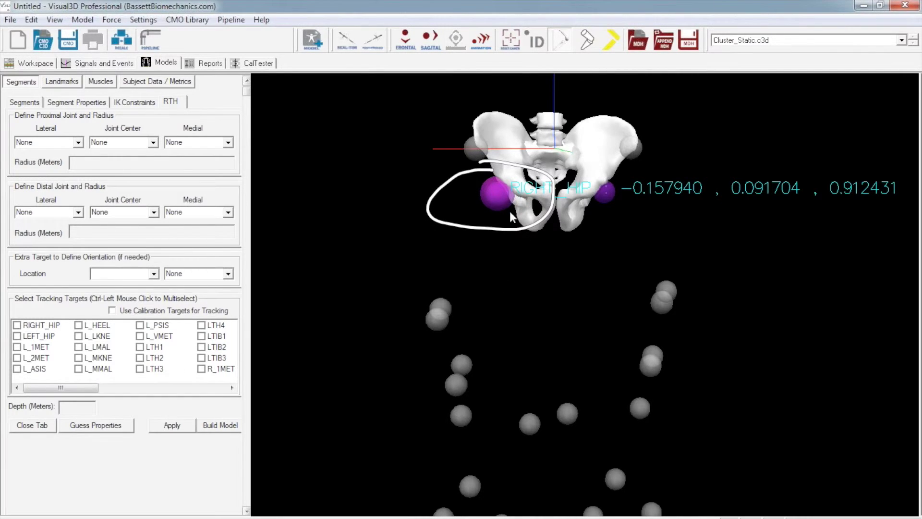
pyautogui.moveTo(512, 446); pyautogui.dragTo(489, 395)
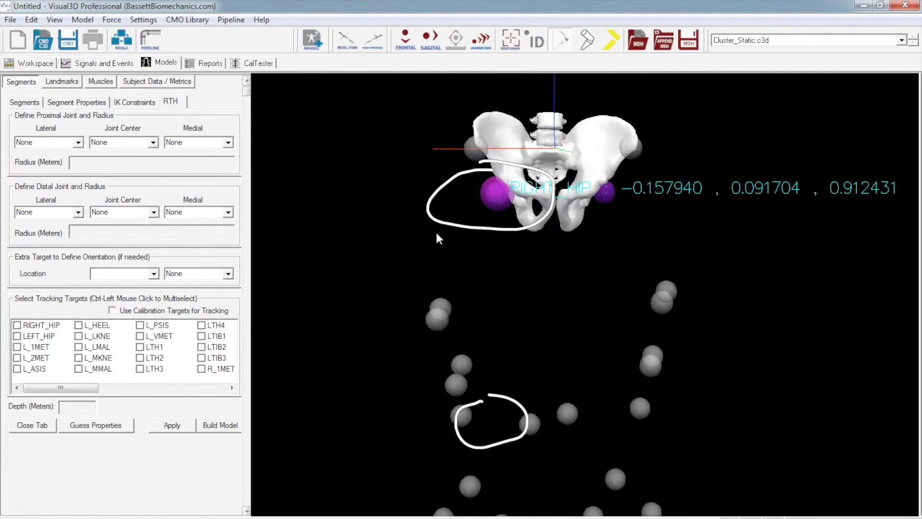
pyautogui.moveTo(433, 218); pyautogui.dragTo(458, 413)
pyautogui.moveTo(550, 202); pyautogui.dragTo(534, 434)
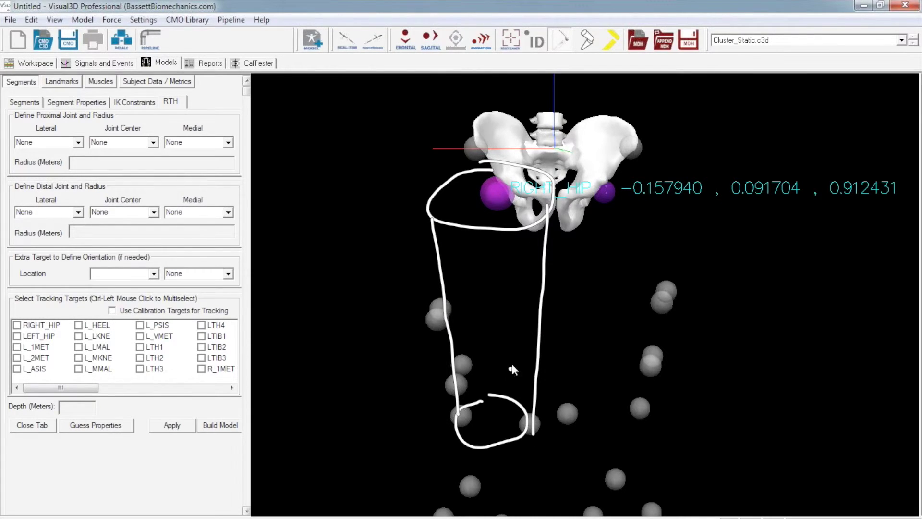
pyautogui.moveTo(495, 181); pyautogui.dragTo(488, 182)
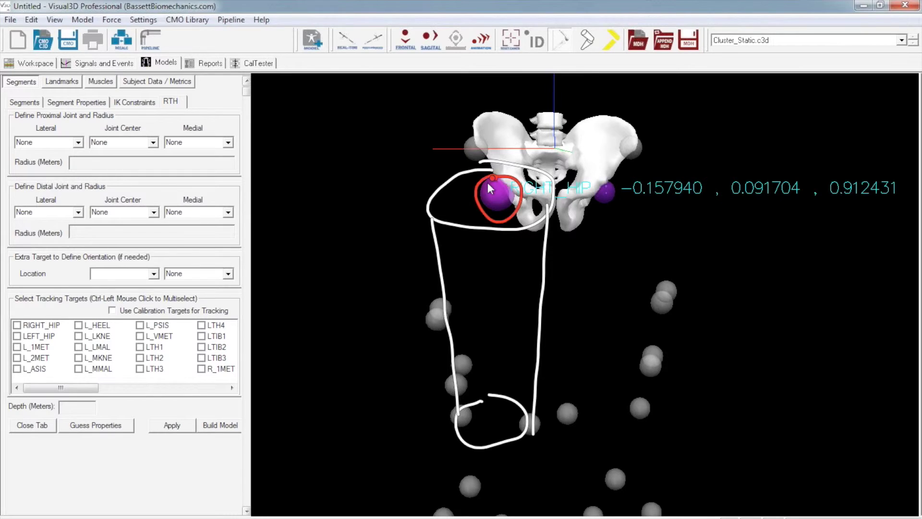
pyautogui.click(468, 409)
pyautogui.moveTo(465, 411); pyautogui.dragTo(454, 404)
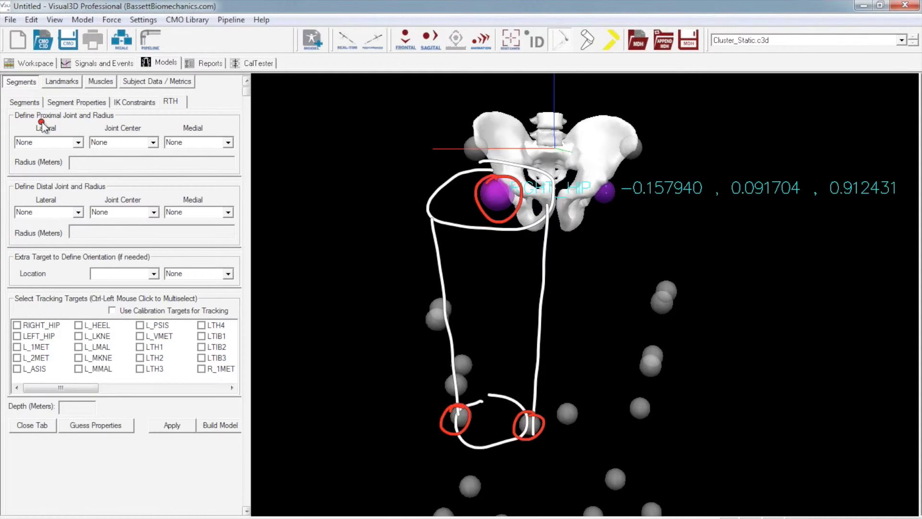
pyautogui.moveTo(38, 120); pyautogui.dragTo(58, 114)
pyautogui.moveTo(188, 120)
pyautogui.mouseDown()
pyautogui.moveTo(212, 139)
pyautogui.moveTo(186, 139)
pyautogui.mouseUp()
pyautogui.moveTo(123, 118)
pyautogui.mouseDown()
pyautogui.moveTo(97, 130)
pyautogui.moveTo(140, 136)
pyautogui.moveTo(148, 111)
pyautogui.moveTo(128, 124)
pyautogui.moveTo(149, 126)
pyautogui.mouseUp()
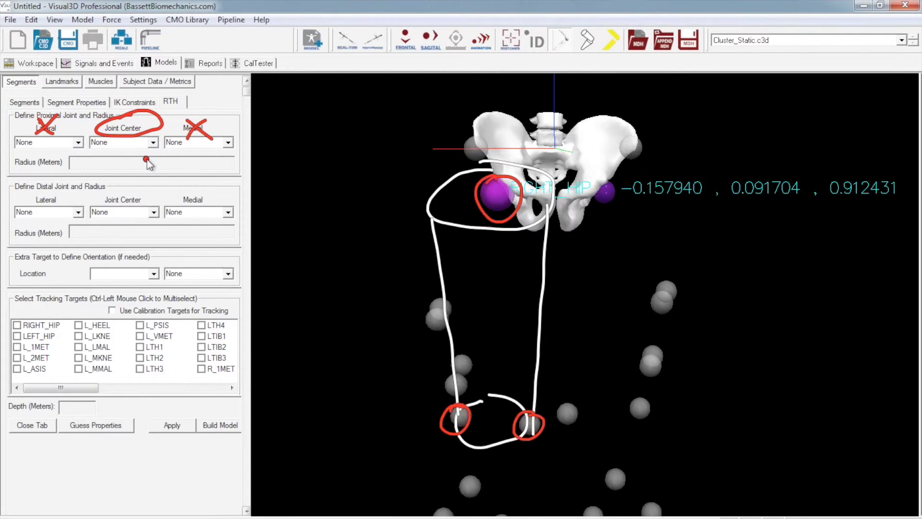
# Set the right thigh's proximal joint center to RIGHT_HIP and its distal lateral target to R_LKNE, and check that knee marker.
pyautogui.click(148, 142)
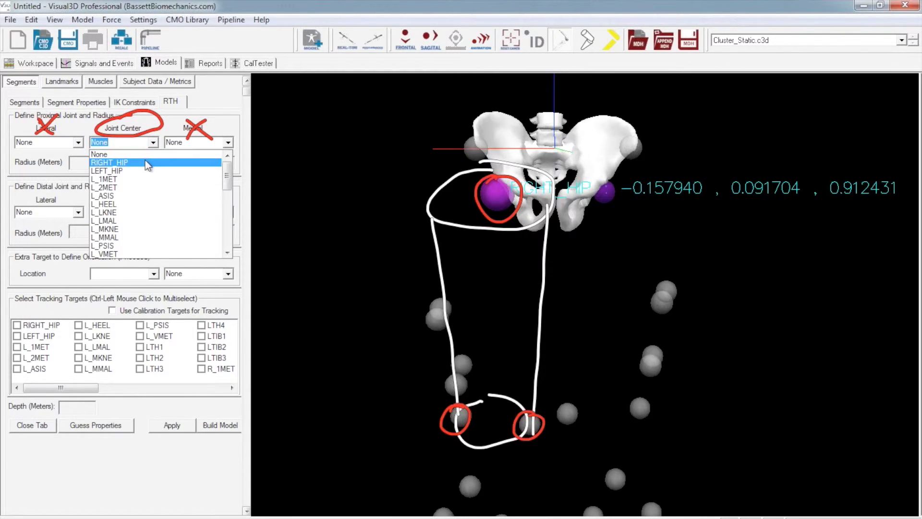
pyautogui.click(146, 162)
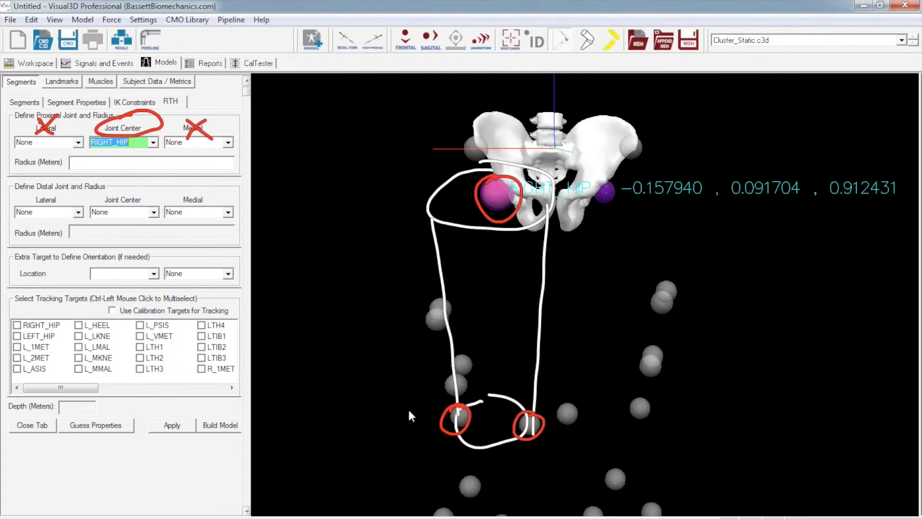
pyautogui.click(71, 212)
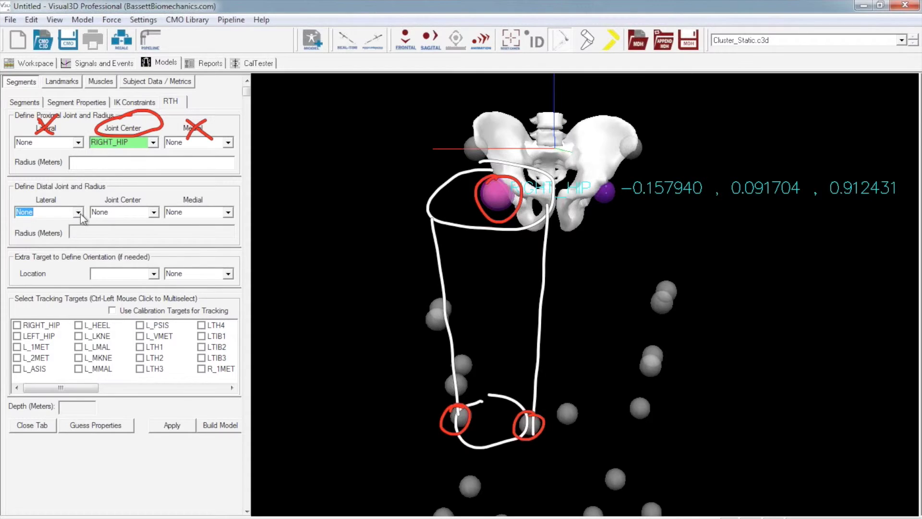
pyautogui.click(79, 214)
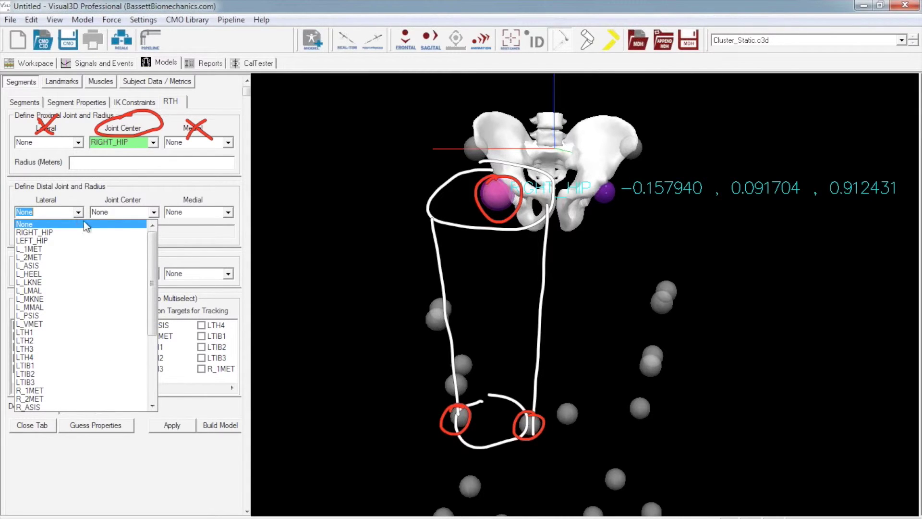
pyautogui.moveTo(151, 272); pyautogui.dragTo(155, 333)
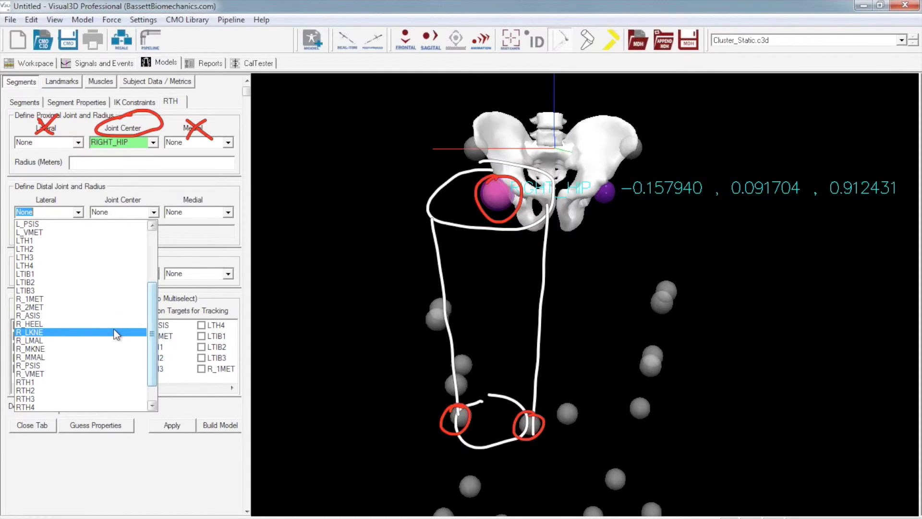
pyautogui.click(116, 332)
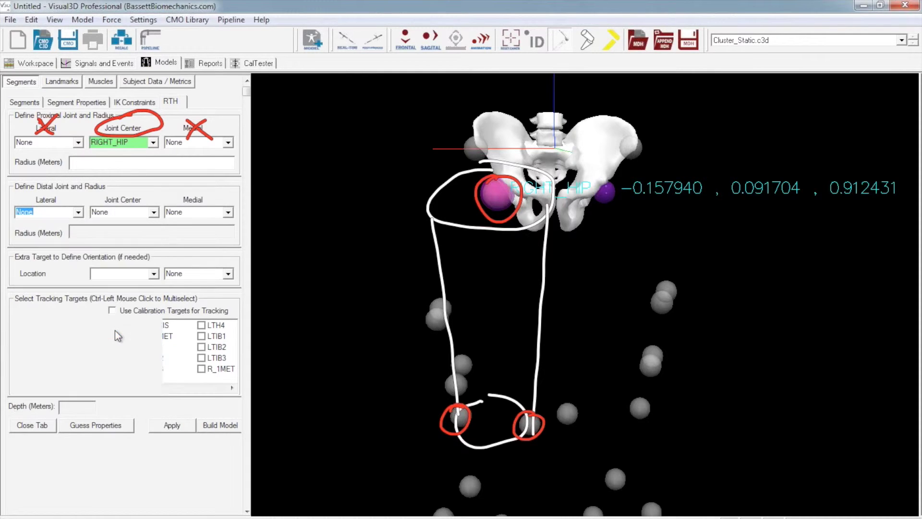
pyautogui.click(464, 416)
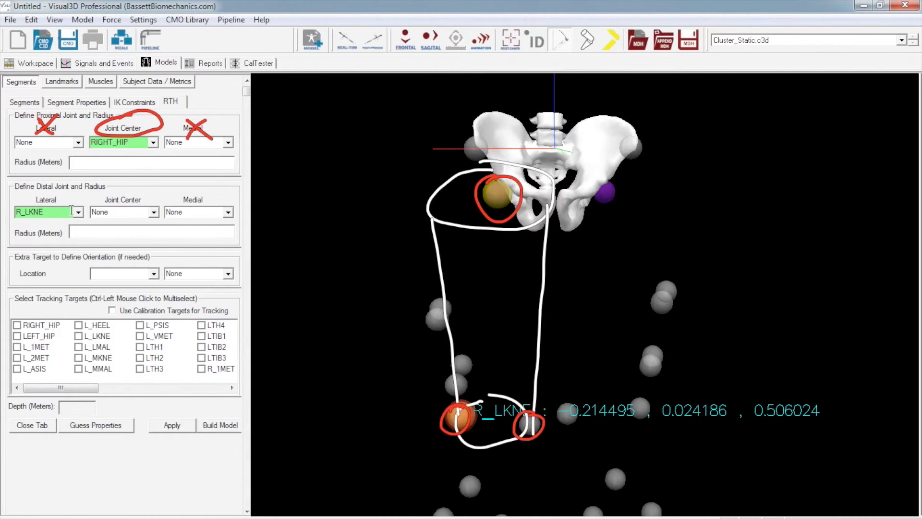
# Check the medial knee marker, set the right thigh's distal medial target to R_MKNE, and open the proximal radius for editing.
pyautogui.click(531, 426)
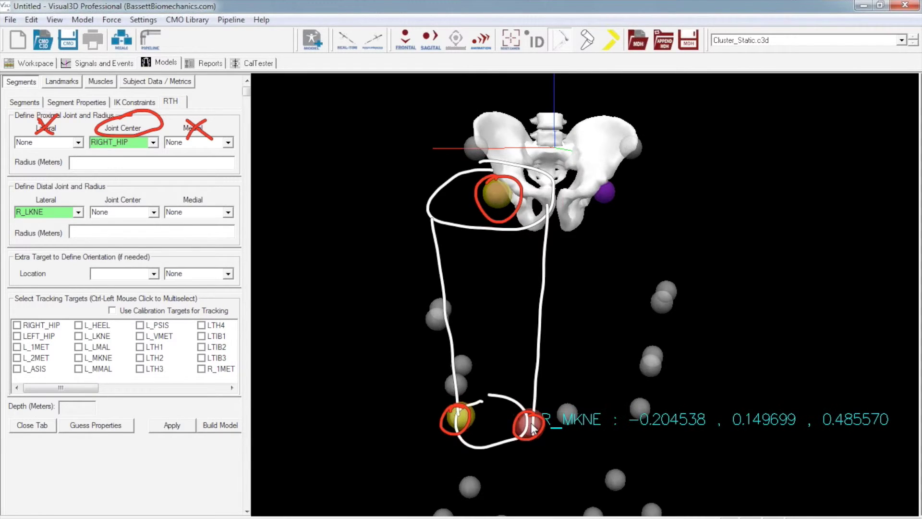
pyautogui.click(228, 211)
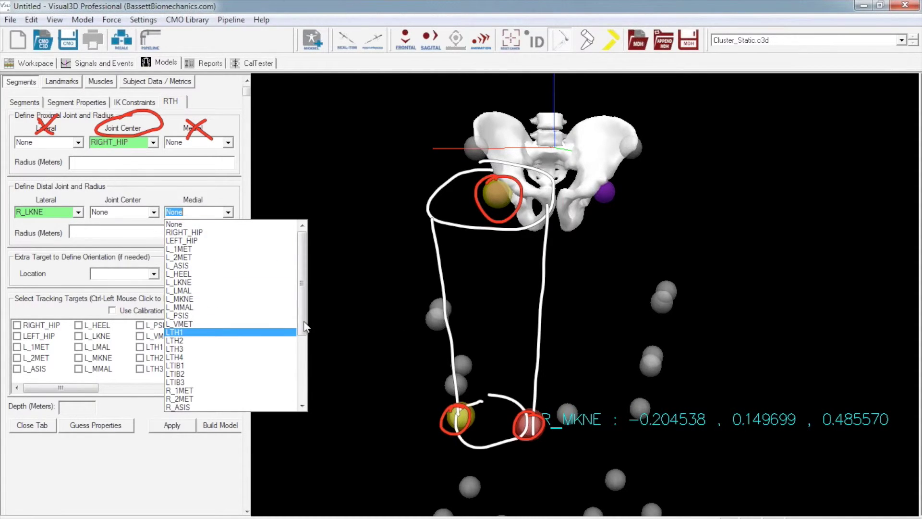
pyautogui.click(304, 345)
pyautogui.click(235, 324)
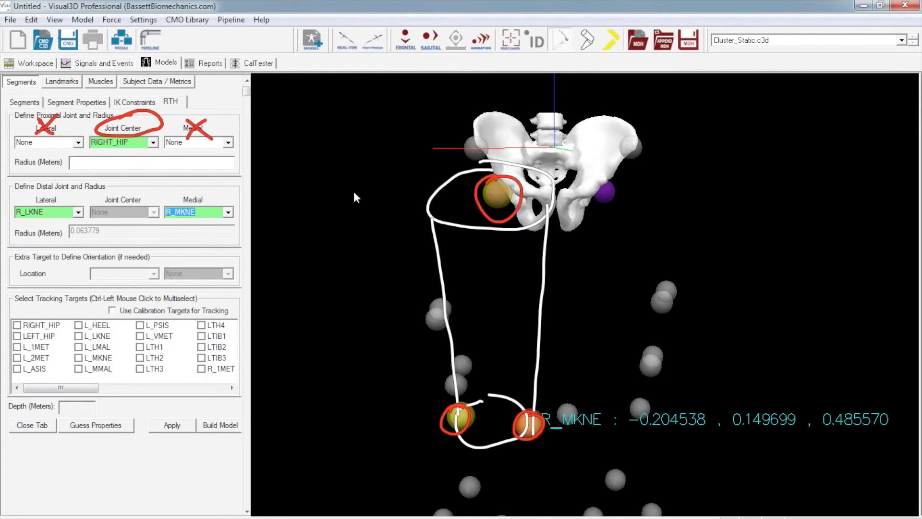
pyautogui.click(151, 164)
pyautogui.click(497, 198)
pyautogui.moveTo(500, 195); pyautogui.dragTo(500, 266)
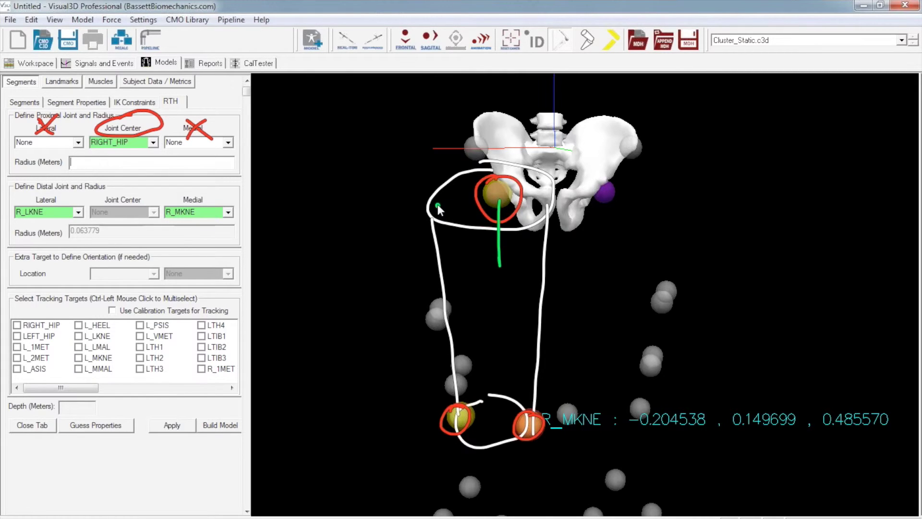
pyautogui.moveTo(429, 198); pyautogui.dragTo(422, 256)
pyautogui.moveTo(483, 232)
pyautogui.mouseDown()
pyautogui.moveTo(447, 226)
pyautogui.moveTo(421, 232)
pyautogui.mouseUp()
pyautogui.moveTo(486, 225)
pyautogui.mouseDown()
pyautogui.moveTo(497, 230)
pyautogui.moveTo(488, 238)
pyautogui.mouseUp()
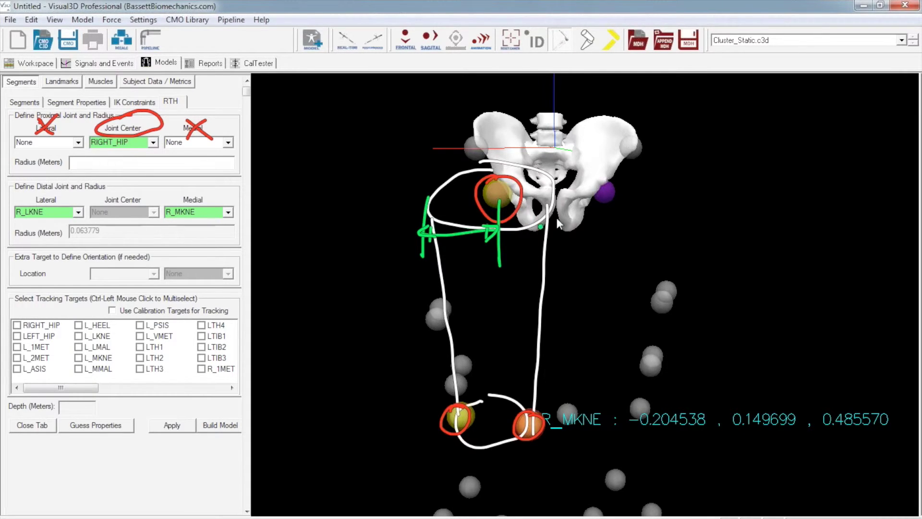
pyautogui.click(555, 192)
pyautogui.moveTo(555, 191); pyautogui.dragTo(554, 255)
pyautogui.moveTo(502, 226)
pyautogui.mouseDown()
pyautogui.moveTo(544, 216)
pyautogui.moveTo(547, 233)
pyautogui.moveTo(507, 234)
pyautogui.mouseUp()
pyautogui.click(525, 181)
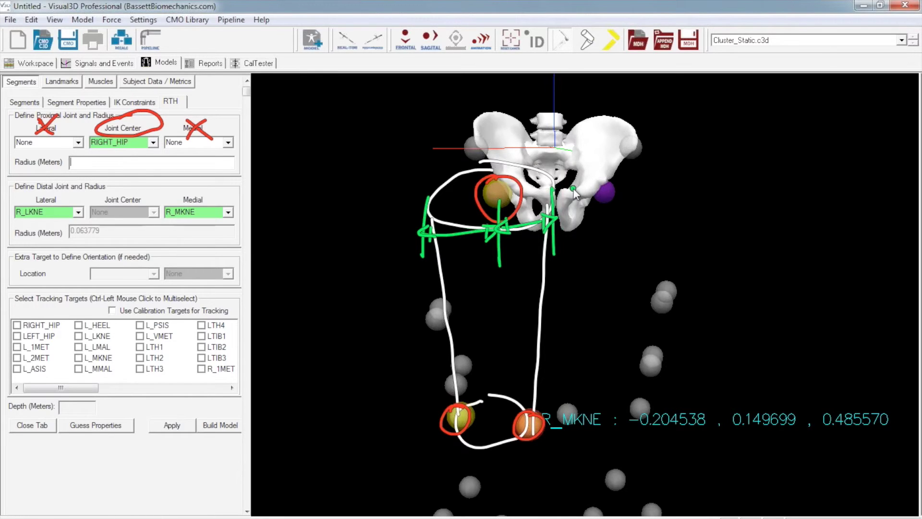
pyautogui.moveTo(495, 132); pyautogui.dragTo(495, 192)
pyautogui.moveTo(610, 140); pyautogui.dragTo(603, 197)
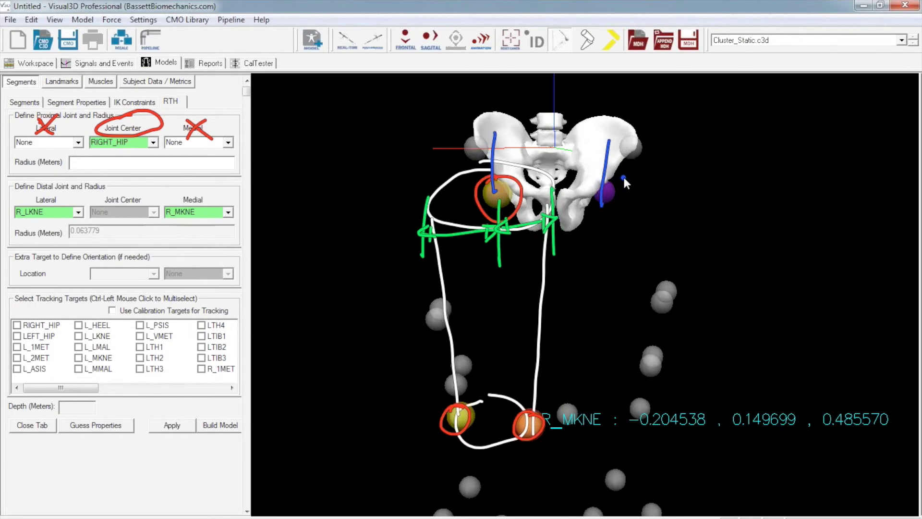
pyautogui.moveTo(587, 172)
pyautogui.mouseDown()
pyautogui.moveTo(612, 216)
pyautogui.moveTo(620, 172)
pyautogui.mouseUp()
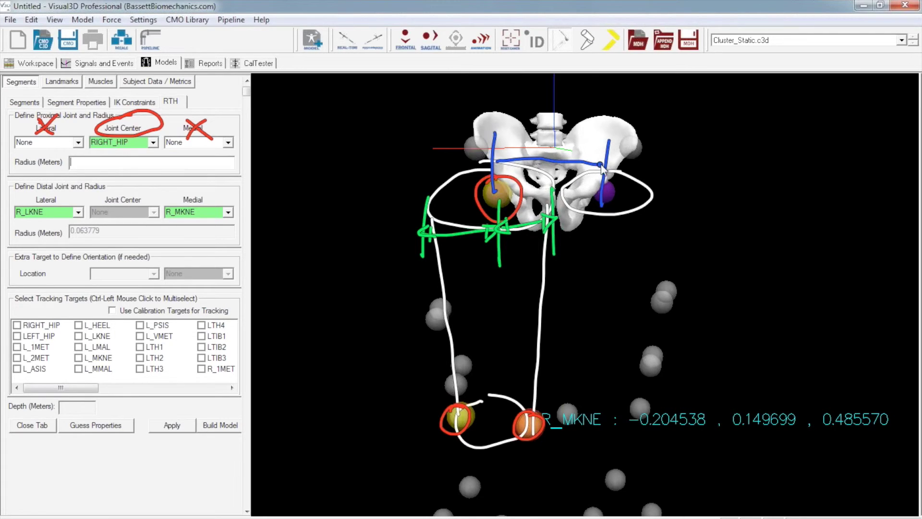
pyautogui.moveTo(603, 166)
pyautogui.mouseDown()
pyautogui.moveTo(596, 159)
pyautogui.moveTo(604, 155)
pyautogui.moveTo(597, 167)
pyautogui.mouseUp()
pyautogui.moveTo(507, 162); pyautogui.dragTo(510, 154)
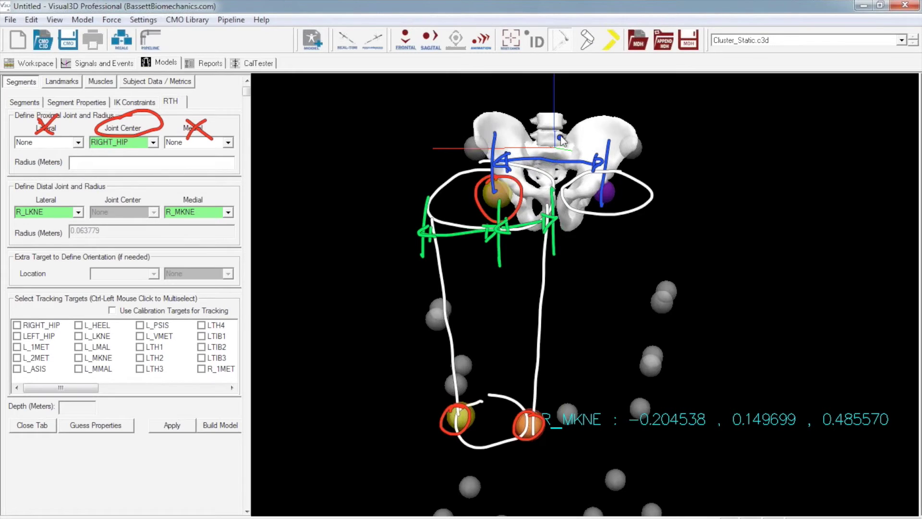
pyautogui.moveTo(557, 132); pyautogui.dragTo(556, 204)
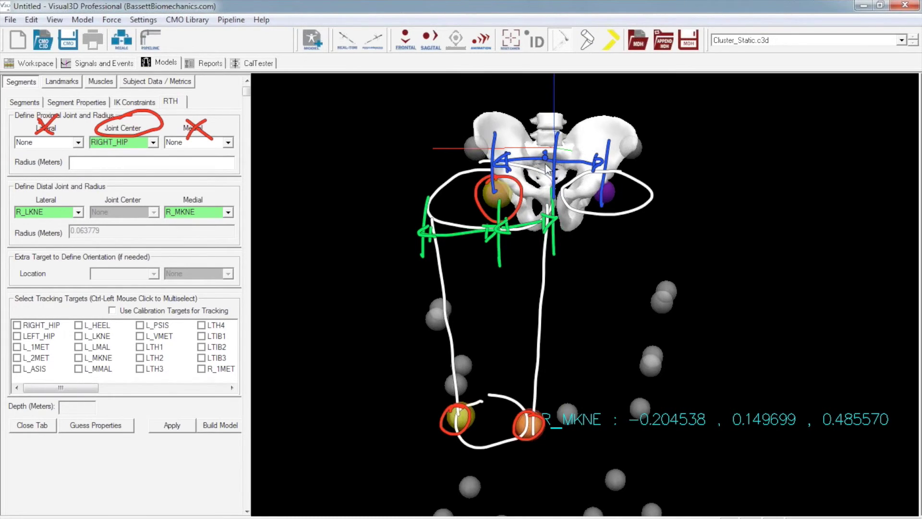
pyautogui.moveTo(546, 153); pyautogui.dragTo(565, 177)
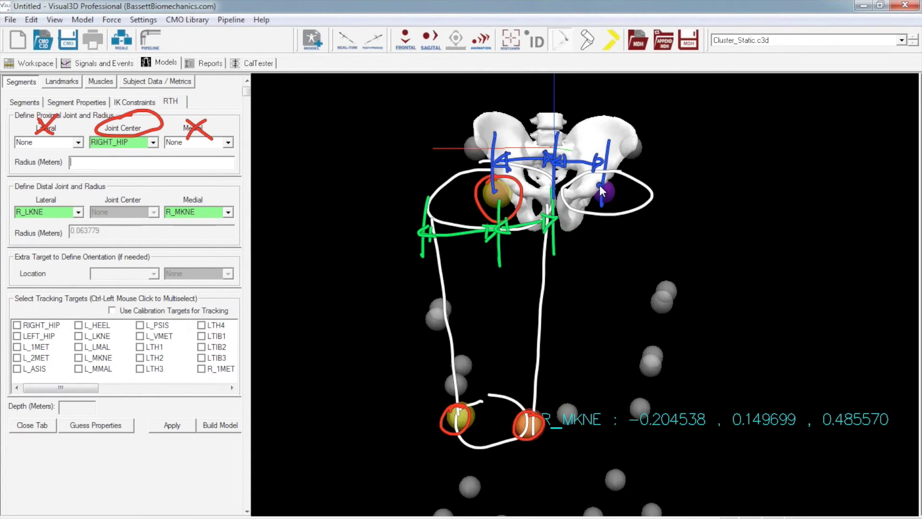
pyautogui.press('Escape')
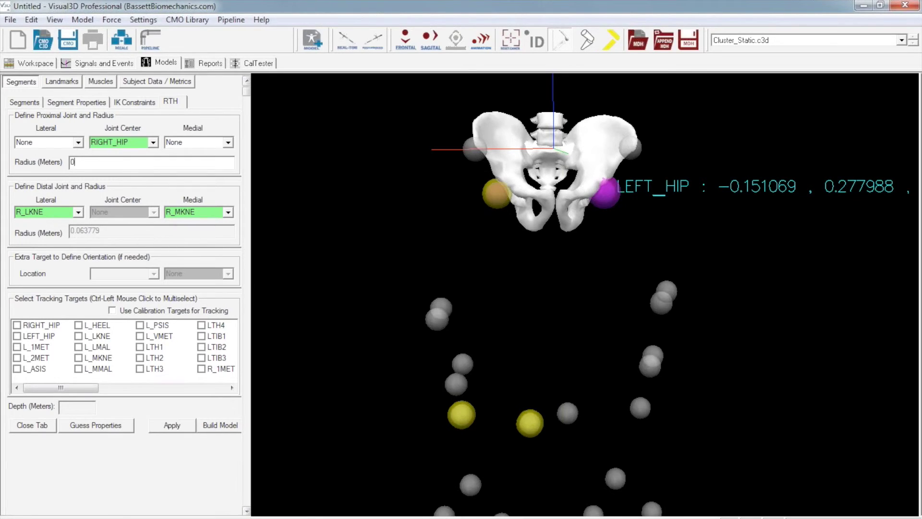
# Set the right thigh's proximal radius to the expression 0.5*DISTANCE(RIGHT_HIP, LEFT_HIP).
pyautogui.write('.5*DIS')
pyautogui.write('TANCE(')
pyautogui.write('RIGHT')
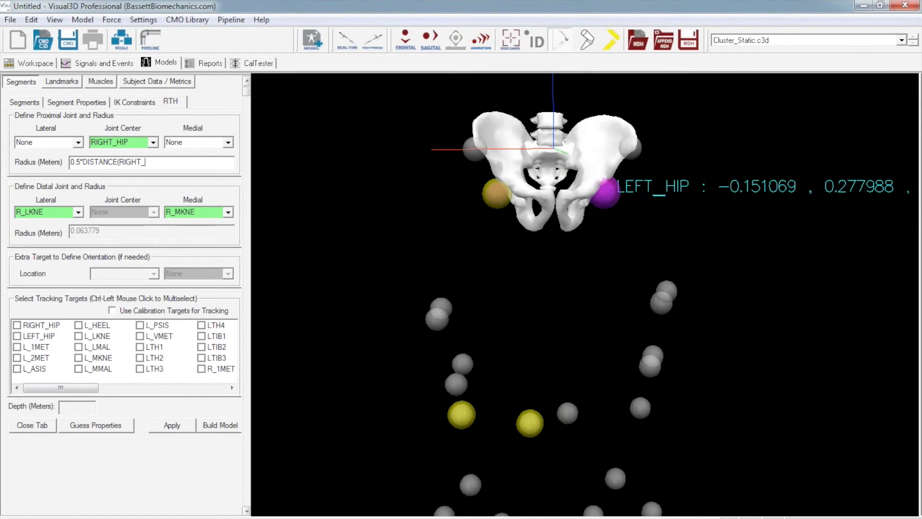
pyautogui.write('_HIP, LEFT_HIP)')
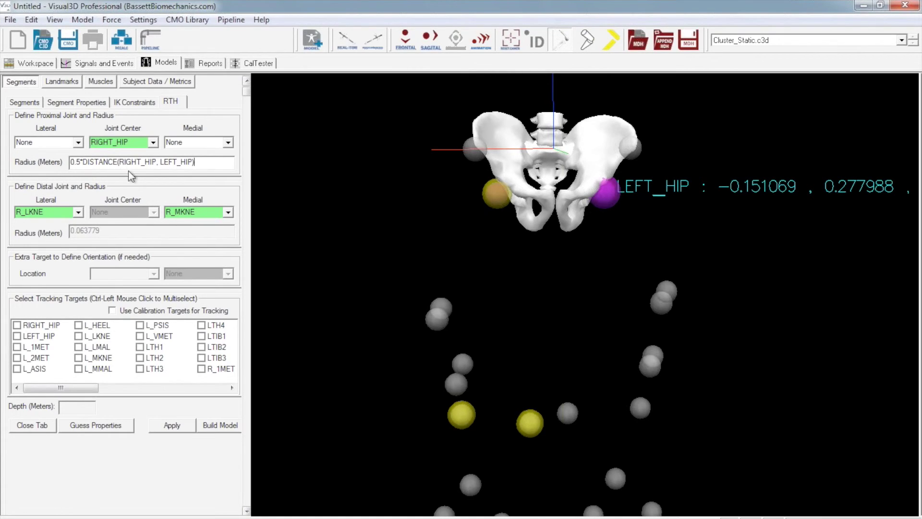
pyautogui.click(85, 172)
pyautogui.moveTo(85, 173)
pyautogui.mouseDown()
pyautogui.moveTo(196, 168)
pyautogui.moveTo(184, 167)
pyautogui.mouseUp()
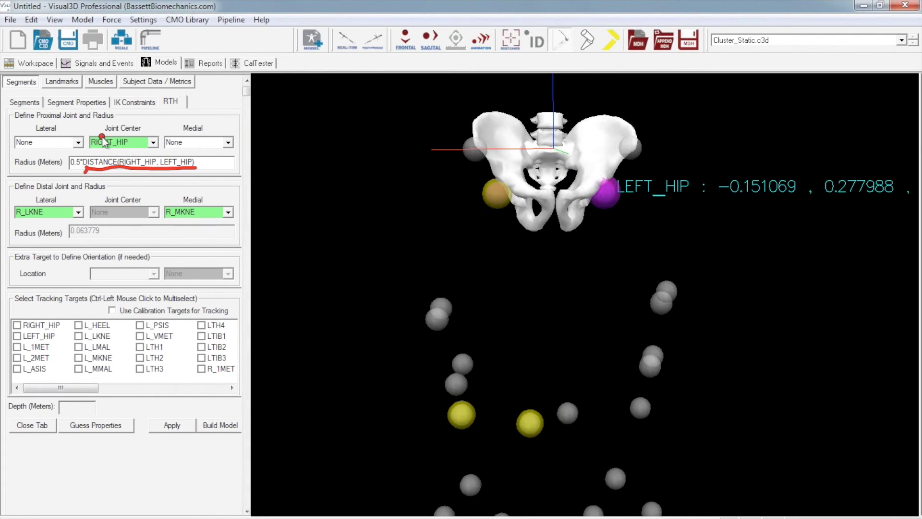
pyautogui.moveTo(85, 148); pyautogui.dragTo(85, 150)
pyautogui.moveTo(289, 232)
pyautogui.mouseDown()
pyautogui.moveTo(263, 260)
pyautogui.moveTo(287, 230)
pyautogui.mouseUp()
pyautogui.moveTo(303, 263); pyautogui.dragTo(306, 269)
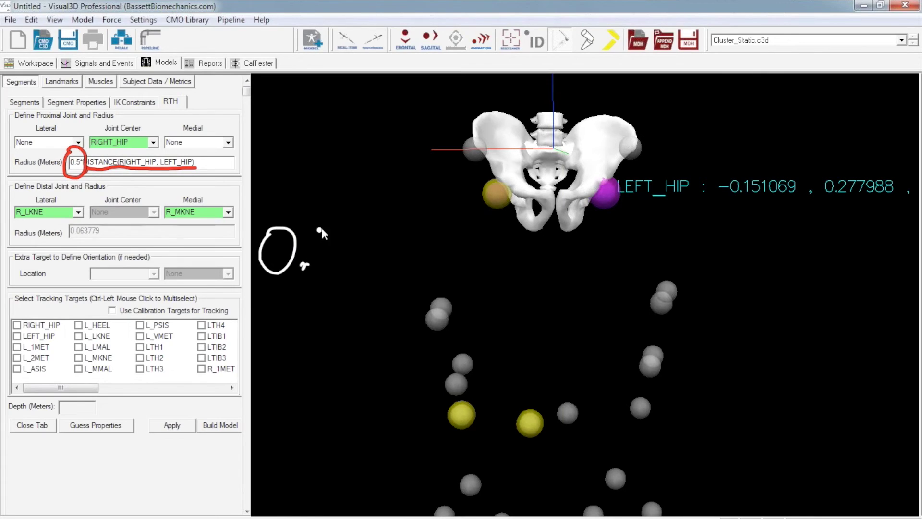
pyautogui.moveTo(336, 223); pyautogui.dragTo(318, 270)
pyautogui.moveTo(360, 250)
pyautogui.mouseDown()
pyautogui.moveTo(364, 225)
pyautogui.moveTo(390, 236)
pyautogui.moveTo(364, 253)
pyautogui.moveTo(392, 241)
pyautogui.mouseUp()
pyautogui.moveTo(375, 217)
pyautogui.mouseDown()
pyautogui.moveTo(373, 263)
pyautogui.moveTo(404, 237)
pyautogui.mouseUp()
pyautogui.moveTo(407, 239); pyautogui.dragTo(409, 272)
pyautogui.moveTo(446, 238); pyautogui.dragTo(443, 266)
pyautogui.moveTo(478, 233)
pyautogui.mouseDown()
pyautogui.moveTo(474, 254)
pyautogui.moveTo(522, 231)
pyautogui.mouseUp()
pyautogui.moveTo(502, 242); pyautogui.dragTo(500, 264)
pyautogui.moveTo(530, 232)
pyautogui.mouseDown()
pyautogui.moveTo(534, 250)
pyautogui.moveTo(518, 263)
pyautogui.mouseUp()
pyautogui.moveTo(530, 232)
pyautogui.mouseDown()
pyautogui.moveTo(542, 265)
pyautogui.moveTo(539, 248)
pyautogui.mouseUp()
pyautogui.moveTo(552, 237)
pyautogui.mouseDown()
pyautogui.moveTo(551, 265)
pyautogui.moveTo(569, 262)
pyautogui.mouseUp()
pyautogui.moveTo(569, 261)
pyautogui.mouseDown()
pyautogui.moveTo(582, 232)
pyautogui.moveTo(603, 265)
pyautogui.moveTo(633, 263)
pyautogui.moveTo(629, 248)
pyautogui.mouseUp()
pyautogui.moveTo(611, 239)
pyautogui.mouseDown()
pyautogui.moveTo(636, 242)
pyautogui.moveTo(678, 287)
pyautogui.mouseUp()
pyautogui.moveTo(667, 230)
pyautogui.mouseDown()
pyautogui.moveTo(668, 258)
pyautogui.moveTo(675, 240)
pyautogui.moveTo(699, 256)
pyautogui.mouseUp()
pyautogui.moveTo(710, 221); pyautogui.dragTo(706, 263)
pyautogui.moveTo(745, 227)
pyautogui.mouseDown()
pyautogui.moveTo(728, 247)
pyautogui.moveTo(745, 254)
pyautogui.moveTo(737, 272)
pyautogui.mouseUp()
pyautogui.moveTo(763, 222)
pyautogui.mouseDown()
pyautogui.moveTo(755, 245)
pyautogui.moveTo(781, 244)
pyautogui.moveTo(817, 262)
pyautogui.mouseUp()
pyautogui.moveTo(836, 226)
pyautogui.mouseDown()
pyautogui.moveTo(833, 262)
pyautogui.moveTo(845, 246)
pyautogui.mouseUp()
pyautogui.moveTo(843, 225); pyautogui.dragTo(844, 267)
pyautogui.moveTo(854, 230)
pyautogui.mouseDown()
pyautogui.moveTo(872, 243)
pyautogui.moveTo(872, 269)
pyautogui.mouseUp()
pyautogui.moveTo(884, 229); pyautogui.dragTo(868, 289)
pyautogui.moveTo(699, 307)
pyautogui.mouseDown()
pyautogui.moveTo(693, 341)
pyautogui.moveTo(718, 345)
pyautogui.mouseUp()
pyautogui.moveTo(738, 306)
pyautogui.mouseDown()
pyautogui.moveTo(752, 338)
pyautogui.moveTo(751, 324)
pyautogui.mouseUp()
pyautogui.moveTo(733, 312)
pyautogui.mouseDown()
pyautogui.moveTo(771, 308)
pyautogui.moveTo(769, 338)
pyautogui.mouseUp()
pyautogui.moveTo(766, 307)
pyautogui.mouseDown()
pyautogui.moveTo(788, 304)
pyautogui.moveTo(783, 320)
pyautogui.mouseUp()
pyautogui.moveTo(784, 305); pyautogui.dragTo(810, 303)
pyautogui.moveTo(797, 306)
pyautogui.mouseDown()
pyautogui.moveTo(797, 339)
pyautogui.moveTo(820, 351)
pyautogui.mouseUp()
pyautogui.moveTo(832, 307)
pyautogui.mouseDown()
pyautogui.moveTo(831, 350)
pyautogui.moveTo(846, 332)
pyautogui.mouseUp()
pyautogui.moveTo(855, 305); pyautogui.dragTo(852, 348)
pyautogui.moveTo(862, 313)
pyautogui.mouseDown()
pyautogui.moveTo(861, 348)
pyautogui.moveTo(876, 349)
pyautogui.moveTo(877, 336)
pyautogui.mouseUp()
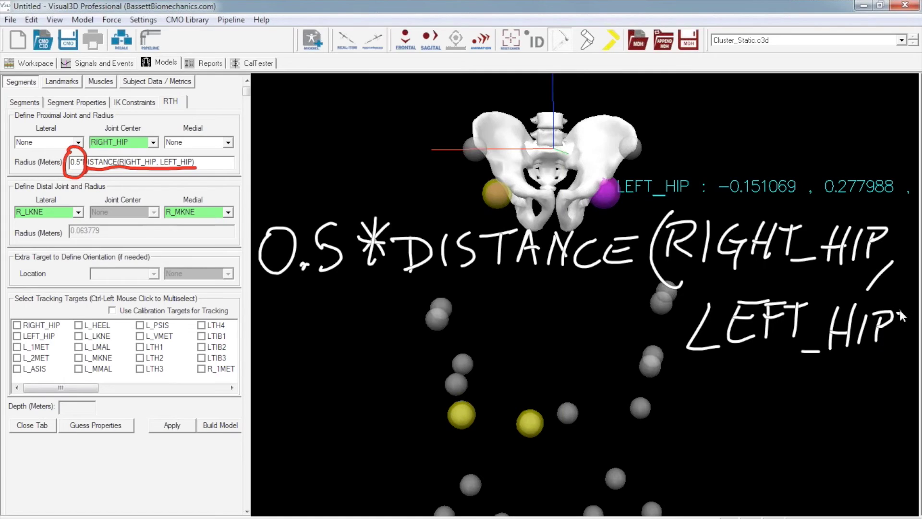
pyautogui.moveTo(896, 292); pyautogui.dragTo(902, 344)
pyautogui.click(874, 360)
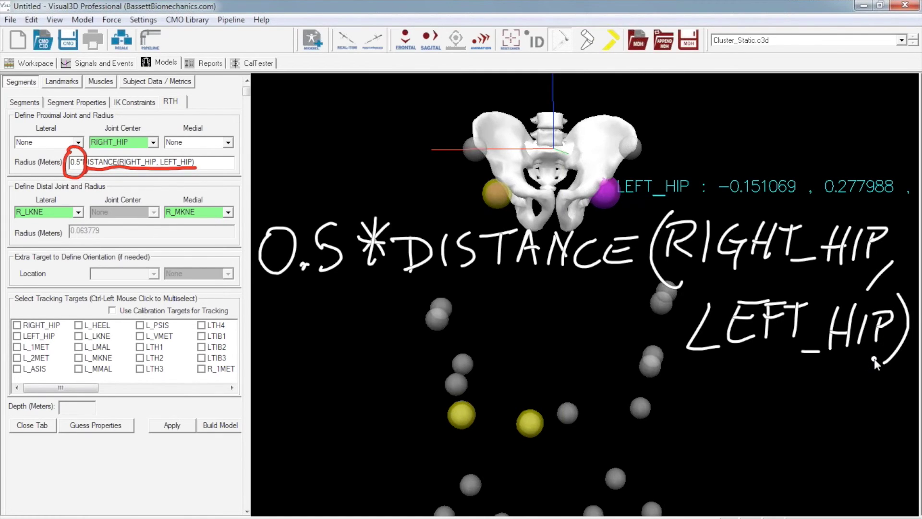
pyautogui.press('Escape')
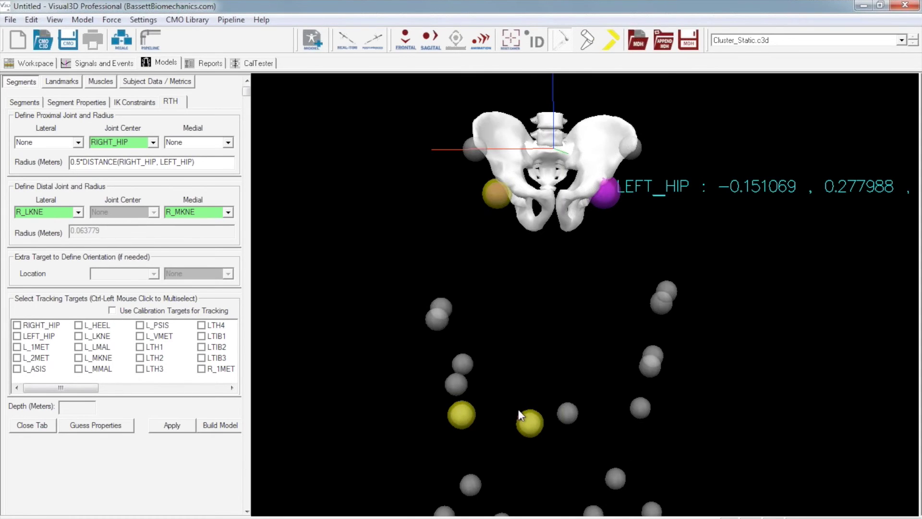
pyautogui.moveTo(510, 398)
pyautogui.mouseDown()
pyautogui.moveTo(463, 392)
pyautogui.moveTo(436, 414)
pyautogui.moveTo(526, 446)
pyautogui.moveTo(543, 427)
pyautogui.moveTo(487, 403)
pyautogui.mouseUp()
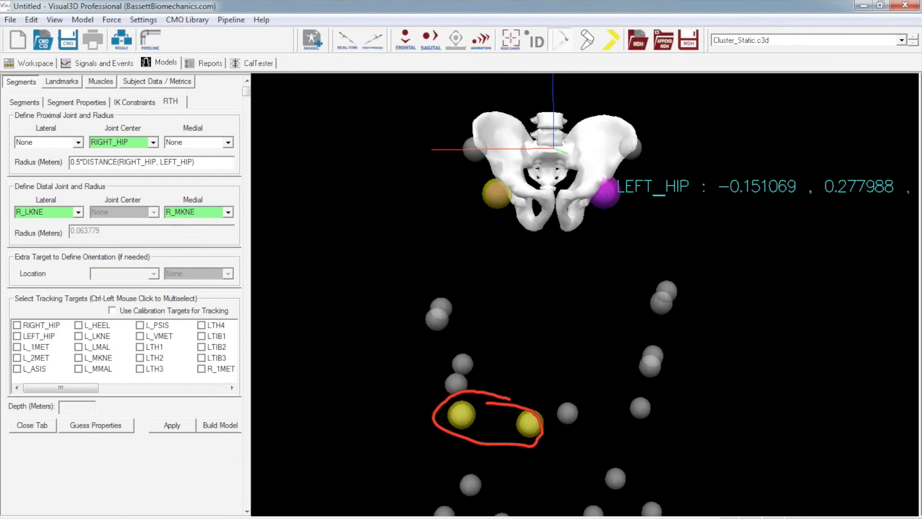
pyautogui.press('Escape')
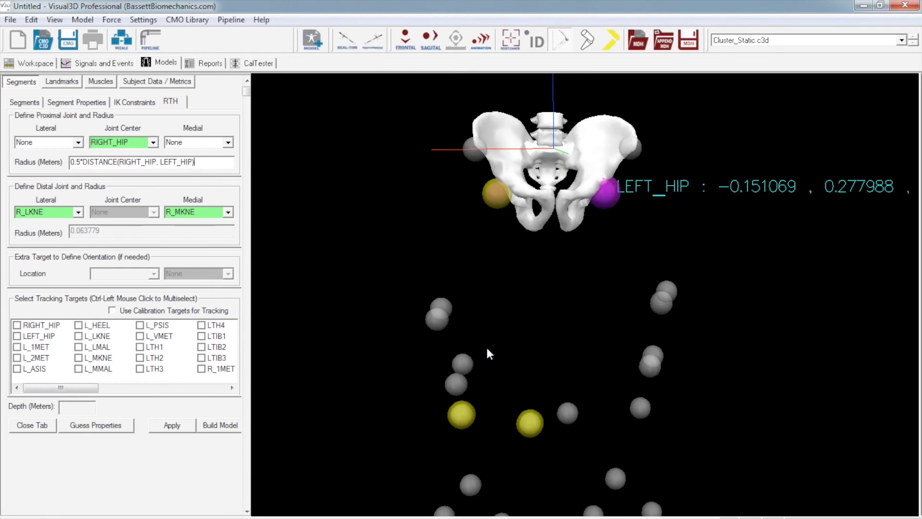
# Identify the right thigh's cluster markers in the 3D view and select RTH1, RTH2, RTH3 and RTH4 as its tracking targets.
pyautogui.moveTo(490, 350); pyautogui.dragTo(552, 346)
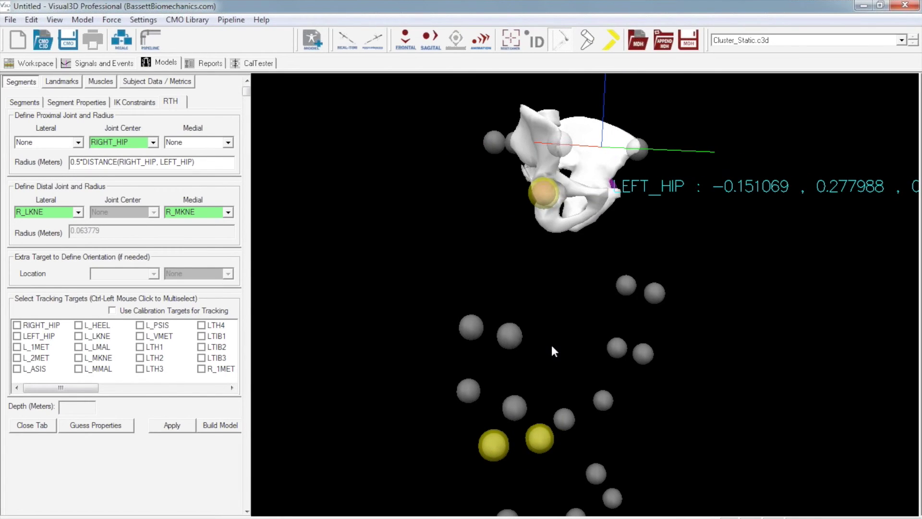
pyautogui.moveTo(471, 327)
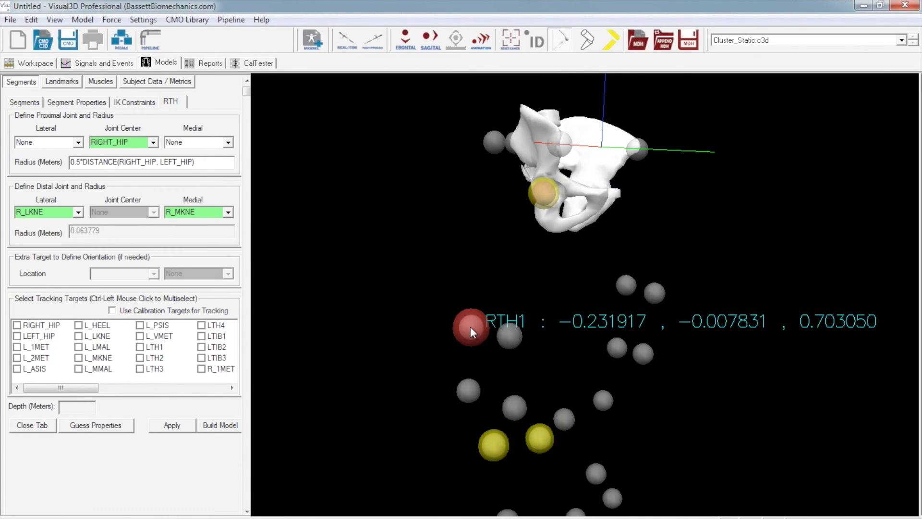
pyautogui.moveTo(508, 330)
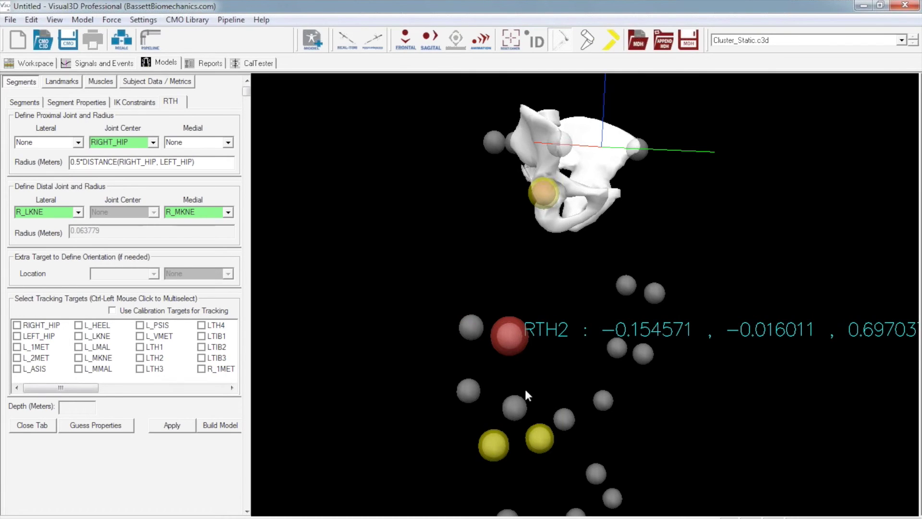
pyautogui.moveTo(503, 408)
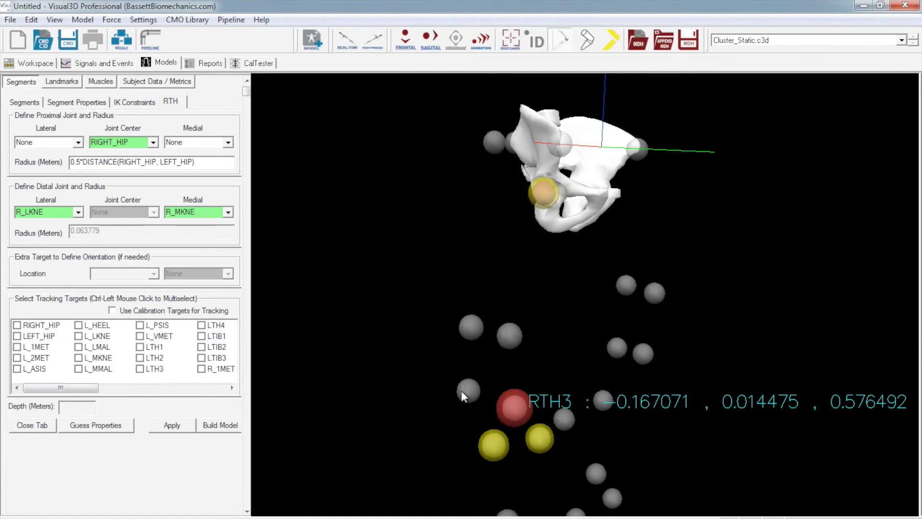
pyautogui.moveTo(462, 394)
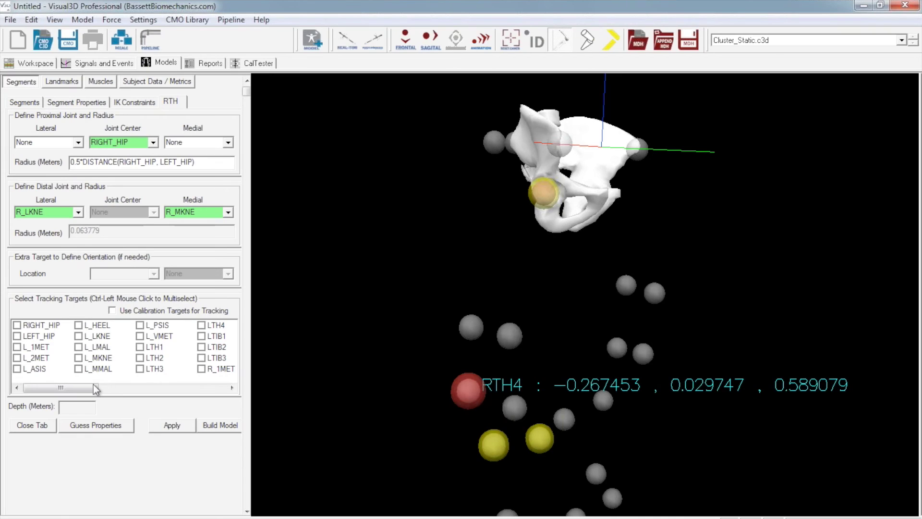
pyautogui.moveTo(93, 385); pyautogui.dragTo(122, 394)
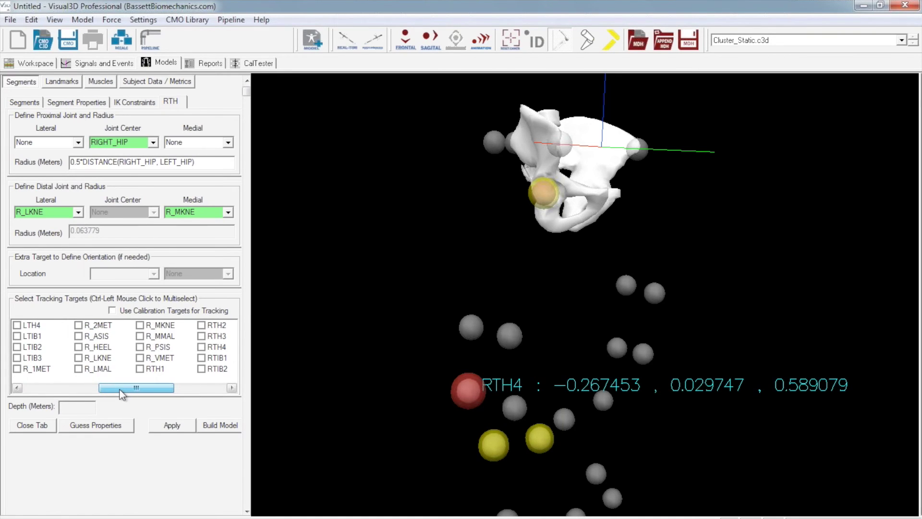
pyautogui.click(153, 369)
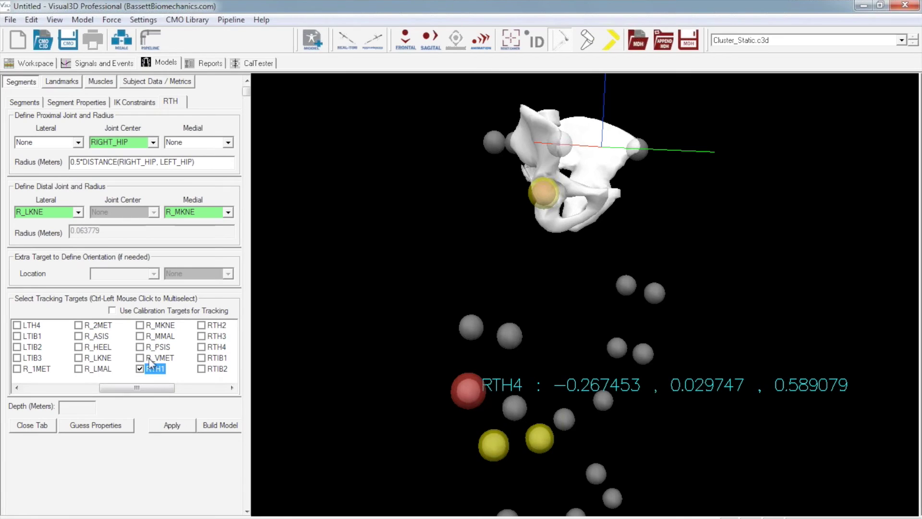
pyautogui.keyDown('ctrl'); pyautogui.click(204, 326); pyautogui.keyUp('ctrl')
pyautogui.keyDown('ctrl'); pyautogui.click(207, 336); pyautogui.keyUp('ctrl')
pyautogui.keyDown('ctrl'); pyautogui.click(207, 346); pyautogui.keyUp('ctrl')
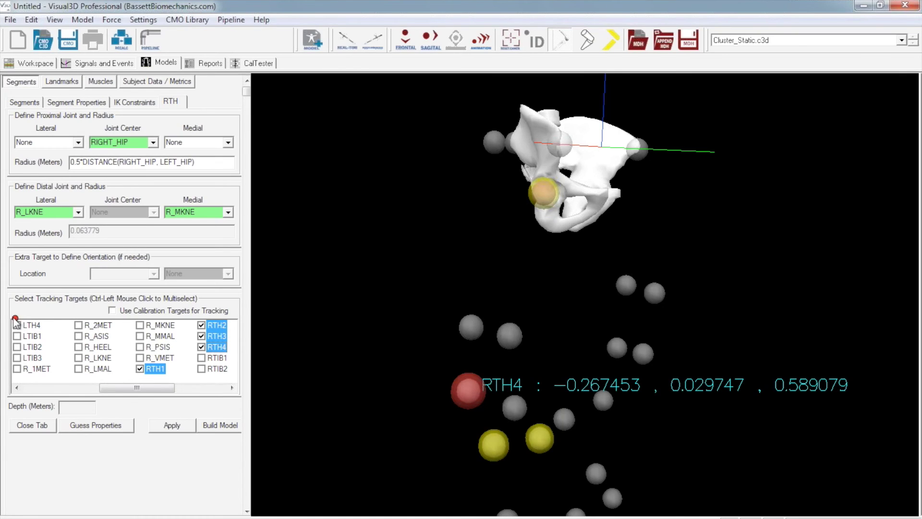
pyautogui.moveTo(11, 317)
pyautogui.mouseDown()
pyautogui.moveTo(11, 336)
pyautogui.moveTo(68, 393)
pyautogui.moveTo(225, 393)
pyautogui.moveTo(237, 331)
pyautogui.moveTo(134, 312)
pyautogui.moveTo(12, 318)
pyautogui.mouseUp()
pyautogui.moveTo(515, 308); pyautogui.dragTo(466, 304)
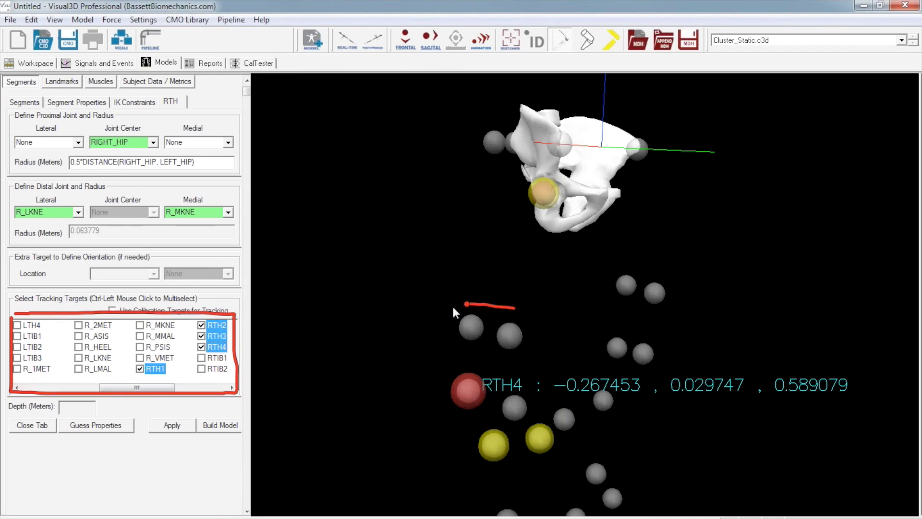
pyautogui.moveTo(448, 398)
pyautogui.mouseDown()
pyautogui.moveTo(541, 416)
pyautogui.moveTo(525, 339)
pyautogui.mouseUp()
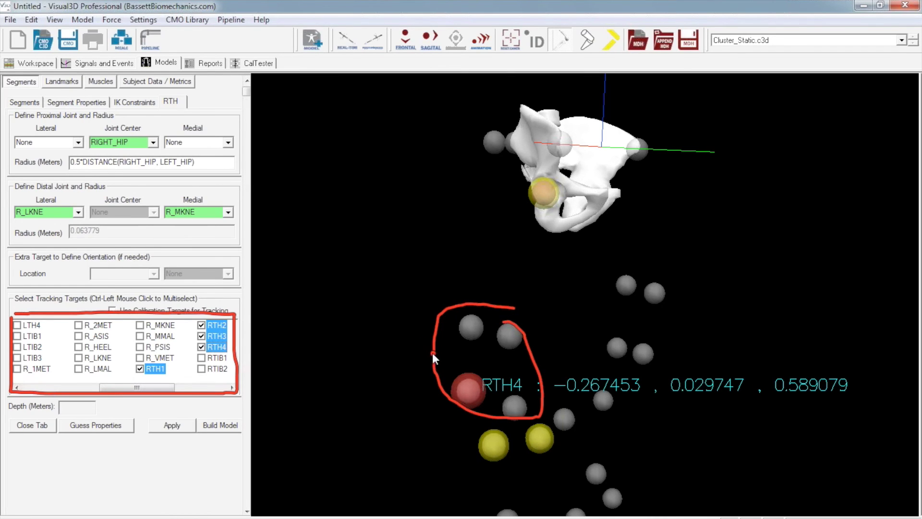
pyautogui.moveTo(432, 353); pyautogui.dragTo(194, 353)
pyautogui.moveTo(259, 345)
pyautogui.mouseDown()
pyautogui.moveTo(260, 374)
pyautogui.moveTo(250, 352)
pyautogui.moveTo(257, 347)
pyautogui.moveTo(203, 362)
pyautogui.moveTo(264, 380)
pyautogui.mouseUp()
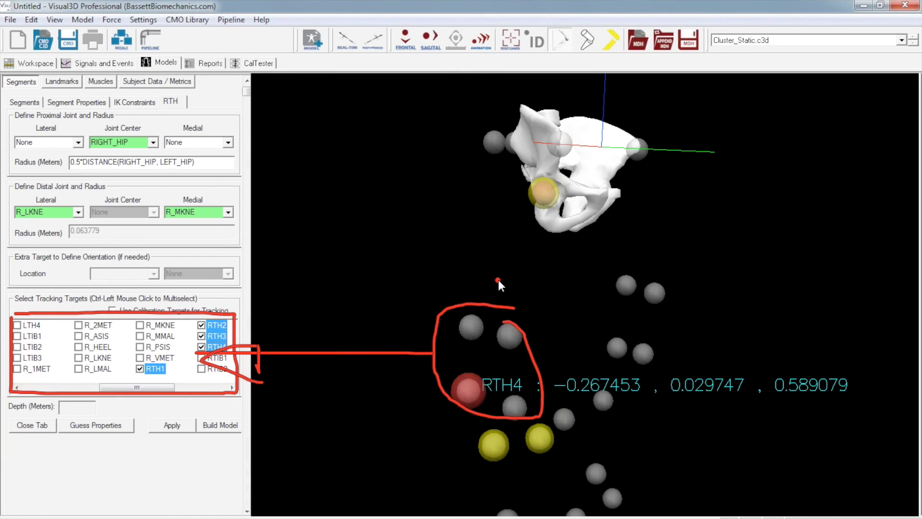
pyautogui.press('Escape')
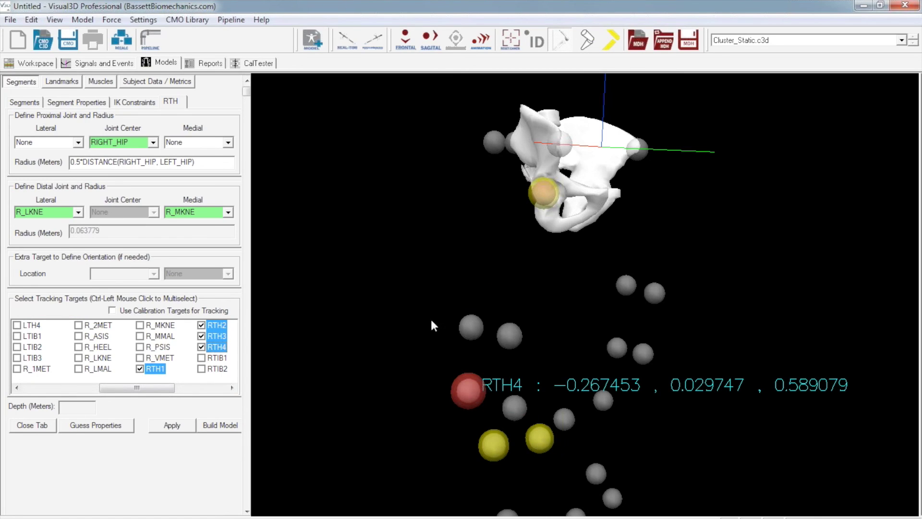
# Apply the right thigh segment's joint, radius and tracking target definitions to the model.
pyautogui.click(178, 426)
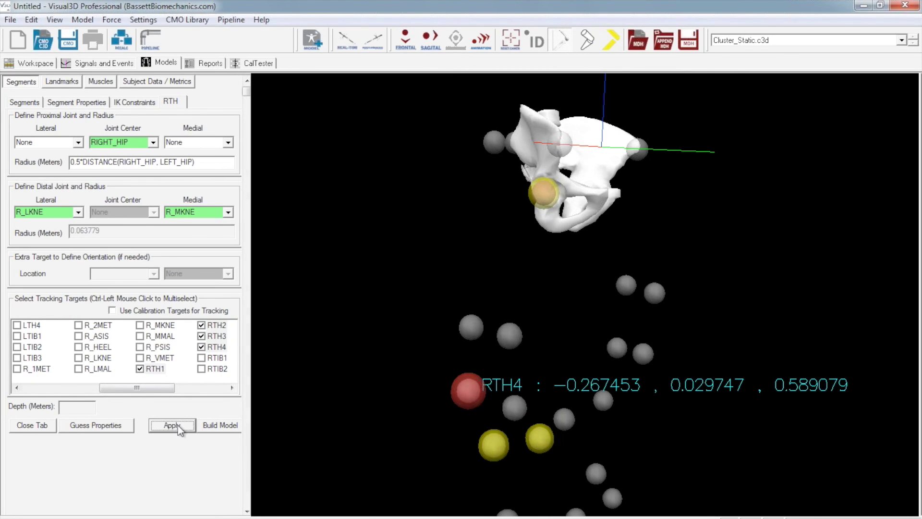